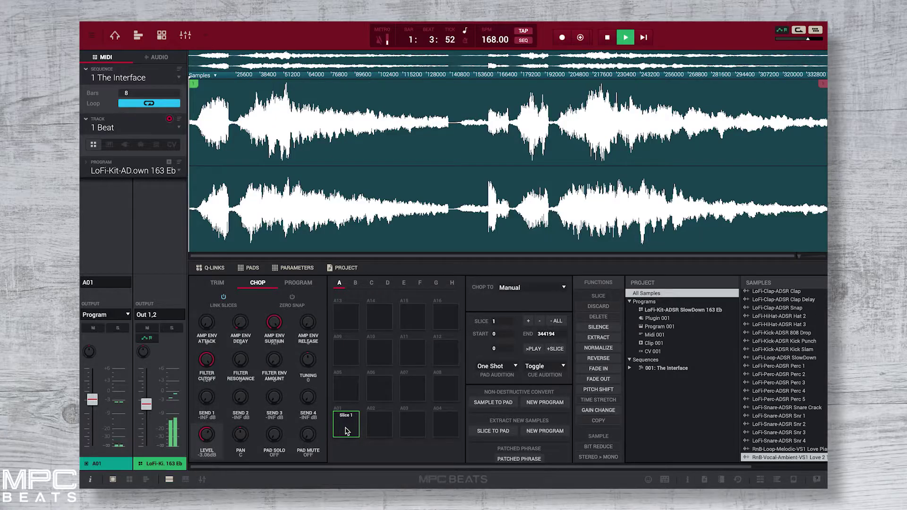
# Manually chop the playing vocal sample in real time, placing slices 2 through 9 on pads A02 to A09
pyautogui.click(376, 428)
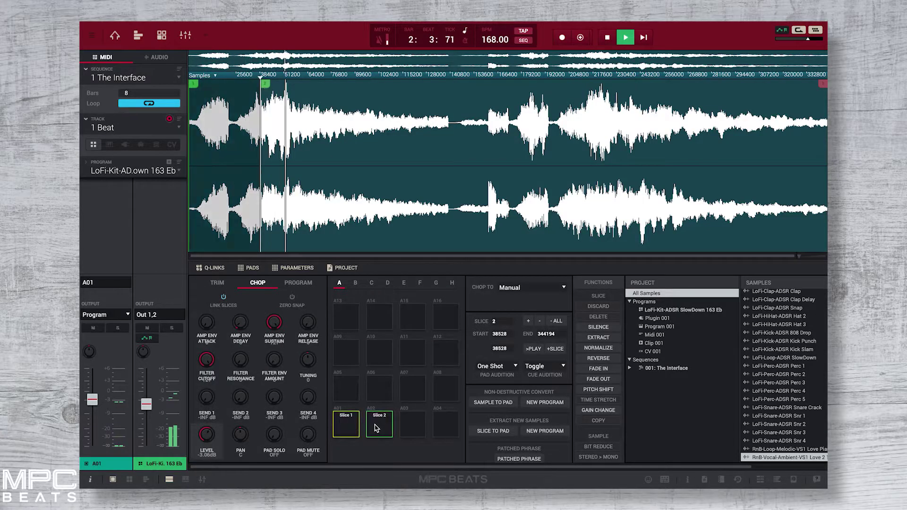
pyautogui.click(409, 424)
pyautogui.click(443, 427)
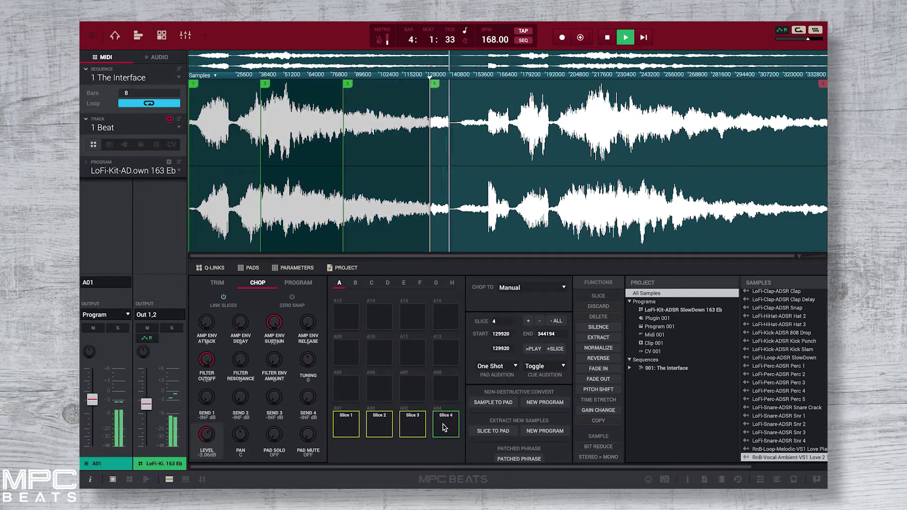
pyautogui.click(355, 396)
pyautogui.click(388, 395)
pyautogui.click(415, 394)
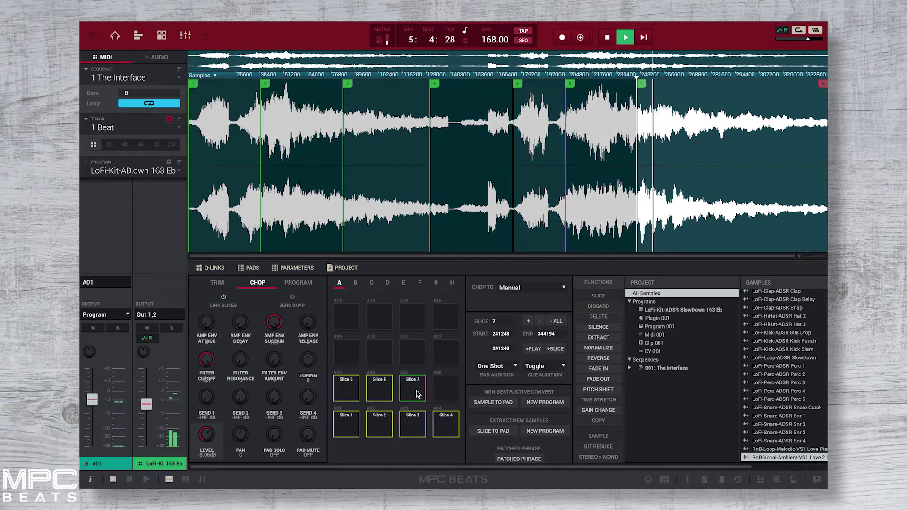
pyautogui.click(447, 393)
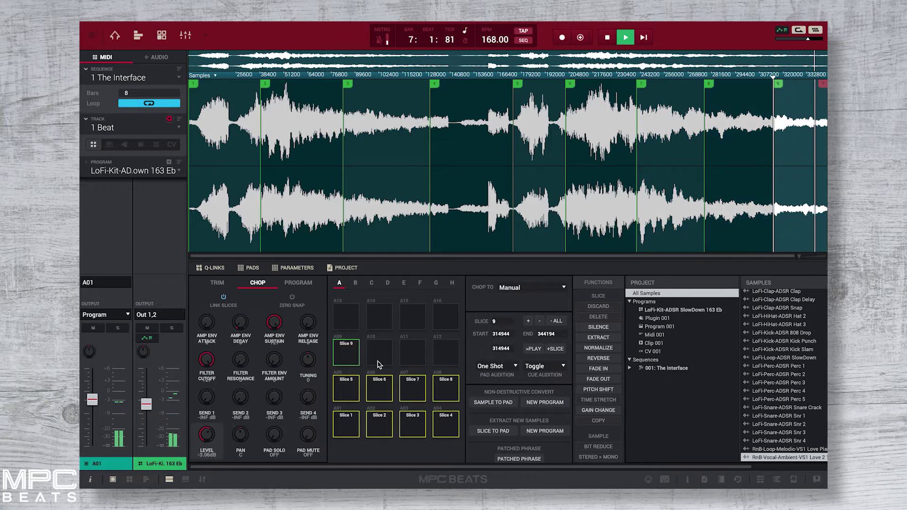
# In the drum grid, draw two Perc 5 notes in bar 4 and three 808 Drop notes across bars 4–5, lengthening the last to about 5.4
pyautogui.hotkey('ctrl', 'm')
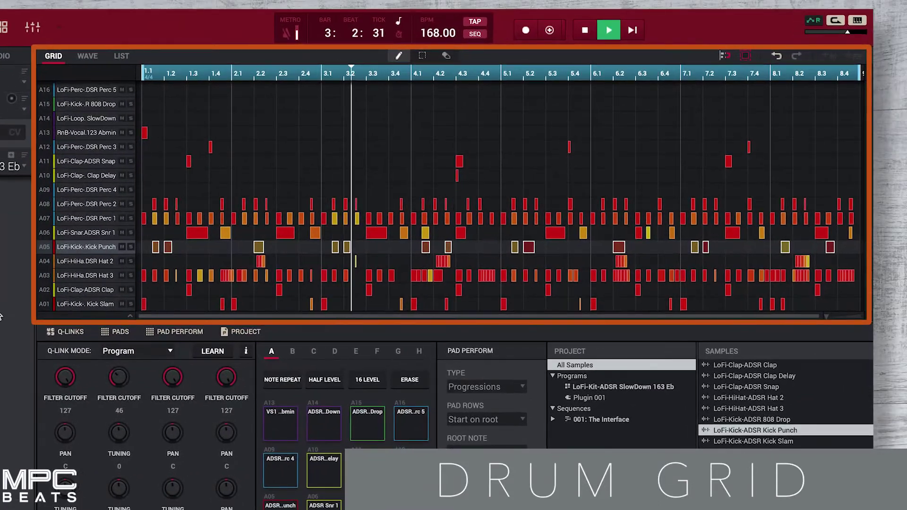
pyautogui.moveTo(828, 321); pyautogui.dragTo(808, 324)
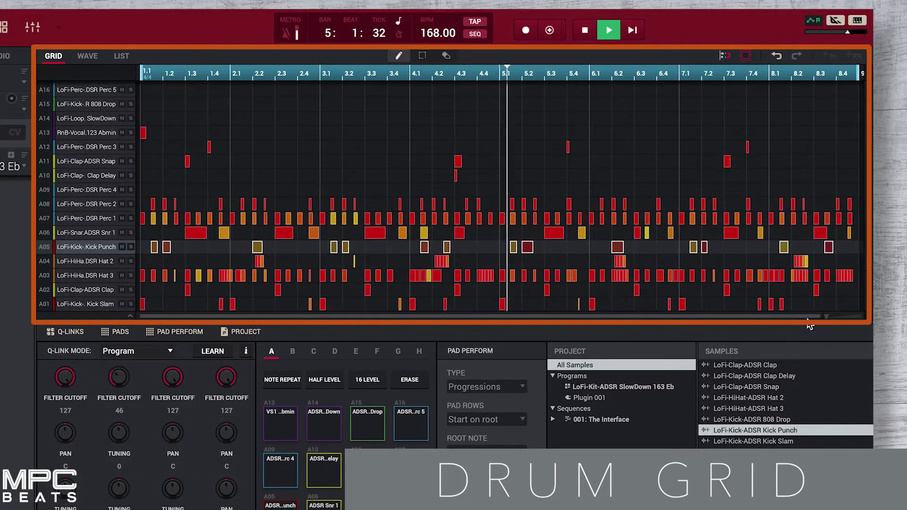
pyautogui.click(420, 91)
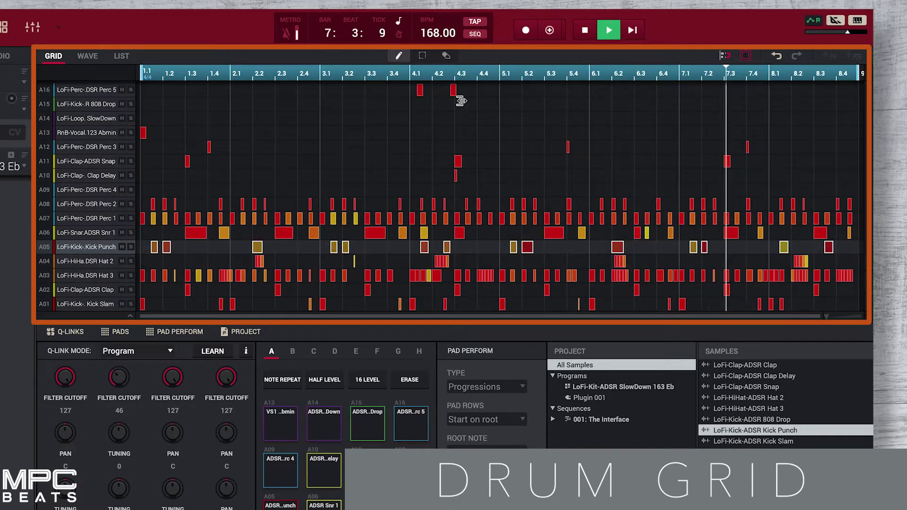
pyautogui.click(488, 104)
pyautogui.click(523, 104)
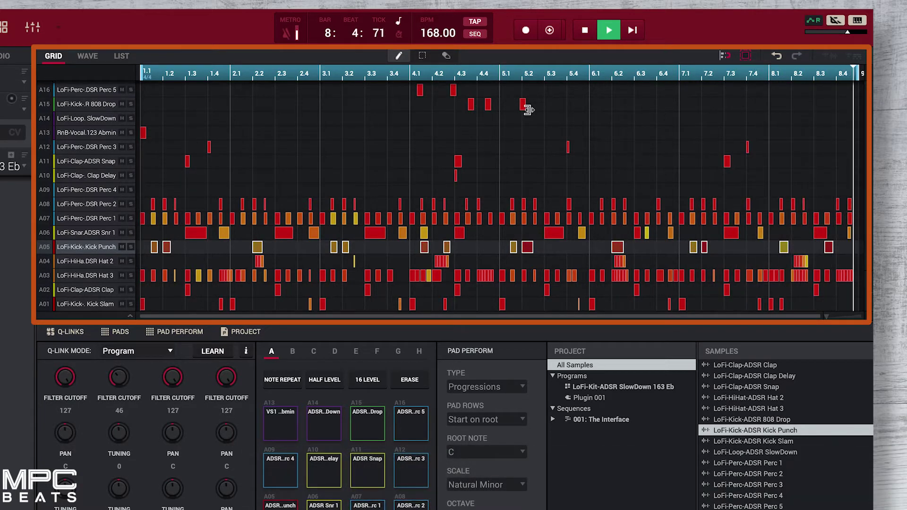
pyautogui.moveTo(527, 109); pyautogui.dragTo(573, 107)
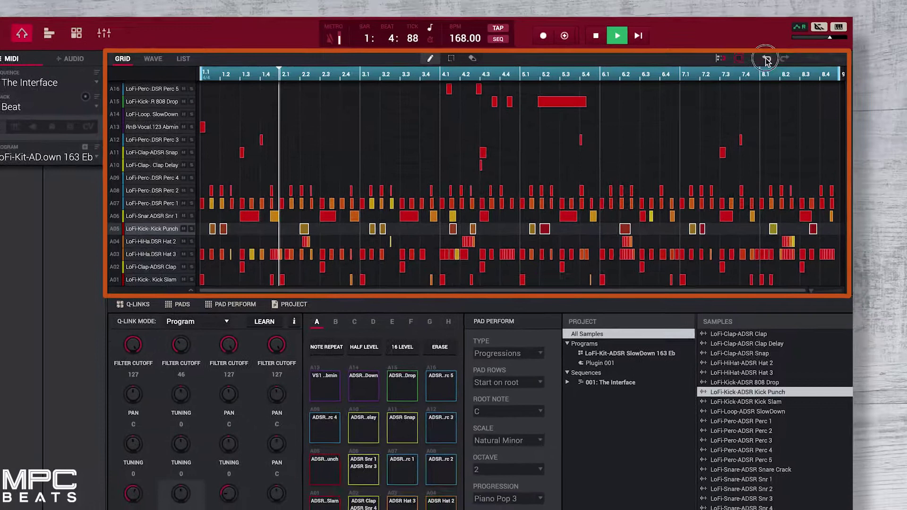
# Undo the trial Perc 5 and 808 Drop notes and the lengthening of the last one
pyautogui.click(777, 56)
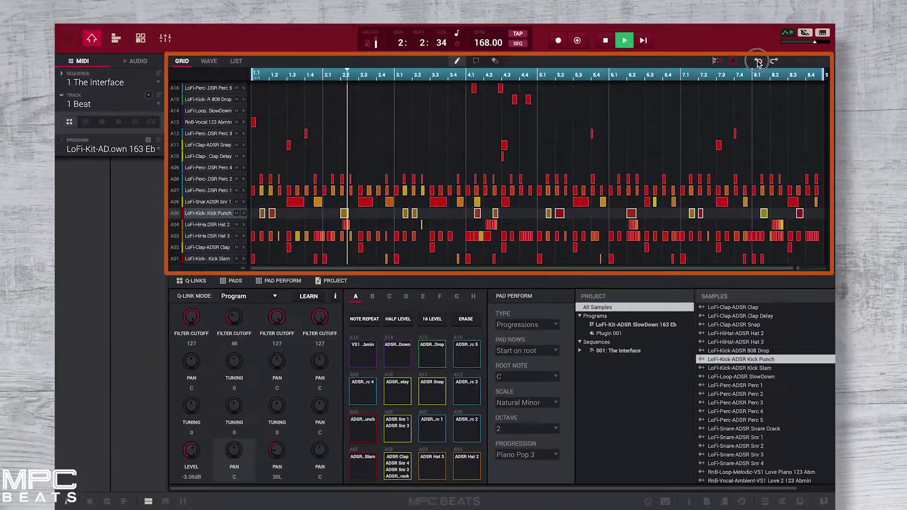
pyautogui.click(757, 63)
pyautogui.click(757, 62)
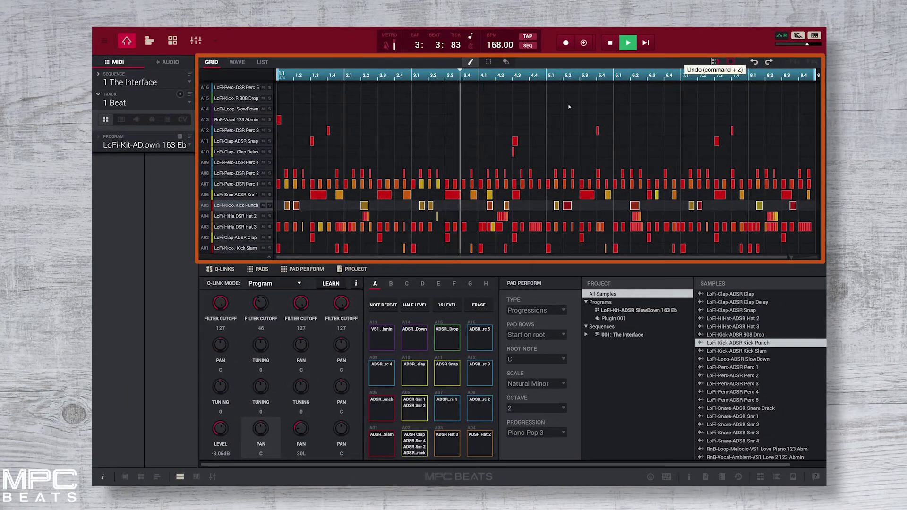
# On the Plugins track's piano roll, try lengthening the high note in bar 5 to about 6.1 and undo the trial notes
pyautogui.click(190, 104)
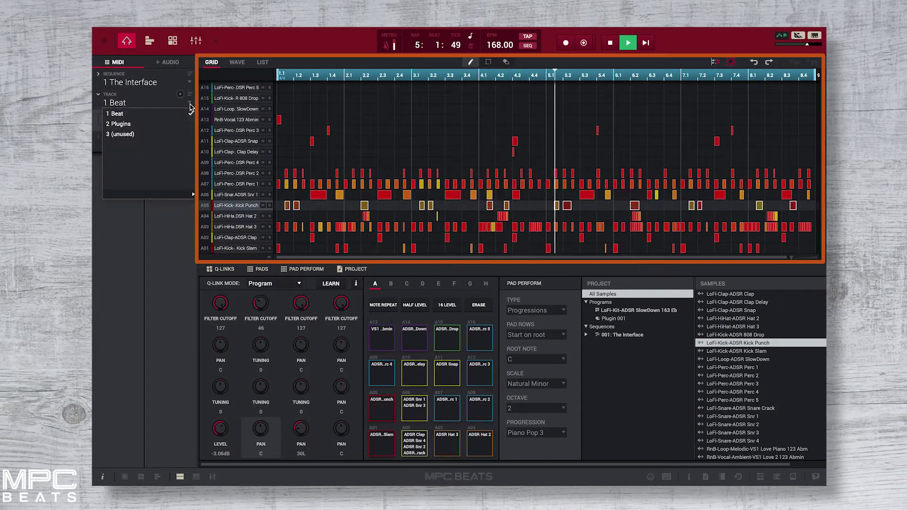
pyautogui.click(159, 125)
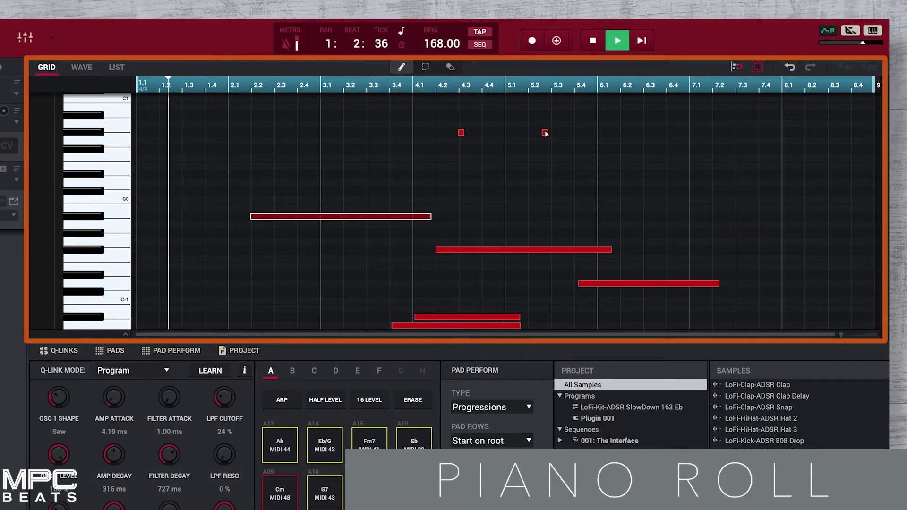
pyautogui.moveTo(549, 134); pyautogui.dragTo(607, 133)
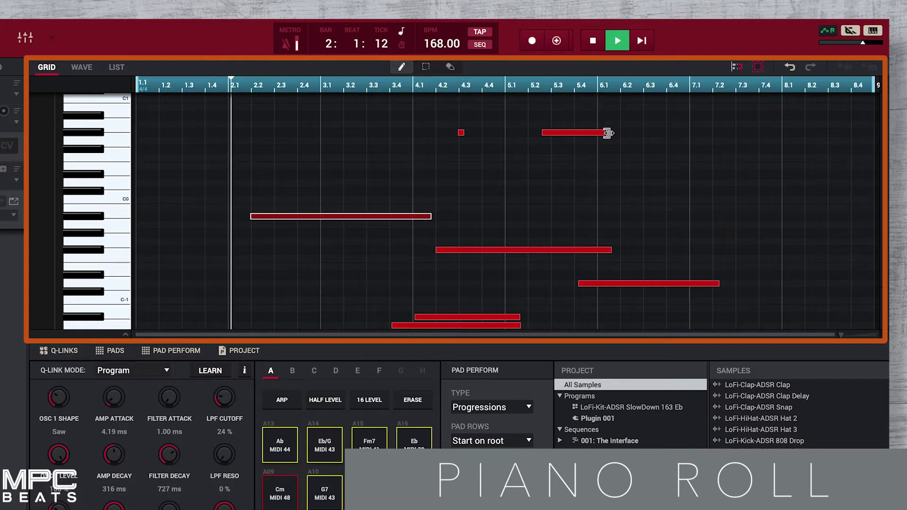
pyautogui.click(791, 69)
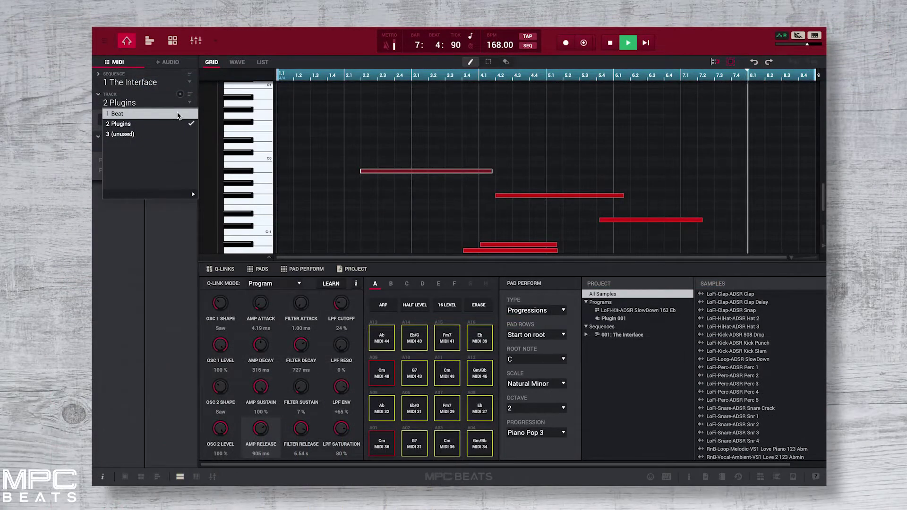
# Return to the Beat track and look at its Wave and List editors before going back to the Grid
pyautogui.click(179, 115)
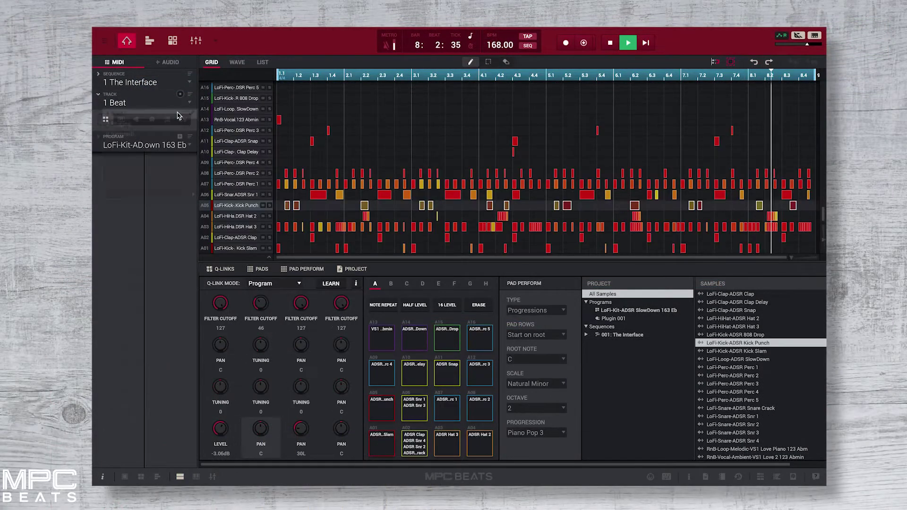
pyautogui.click(238, 63)
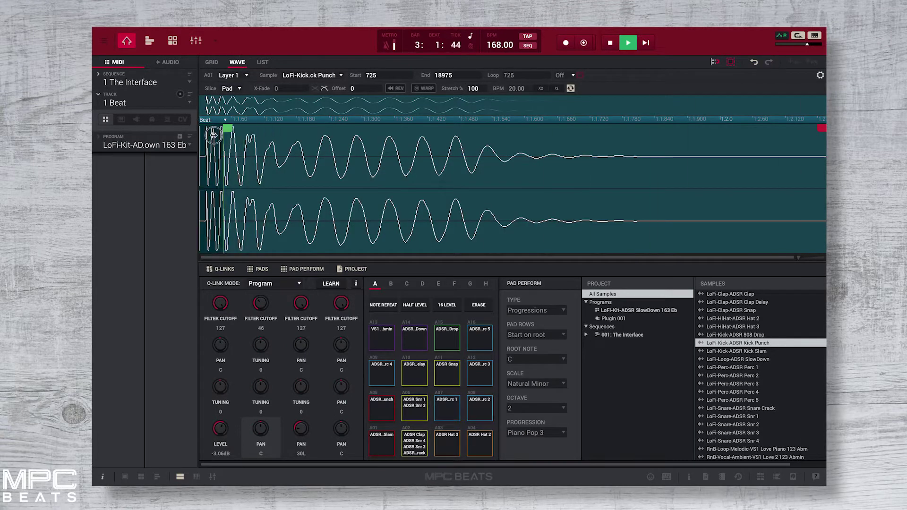
pyautogui.click(263, 63)
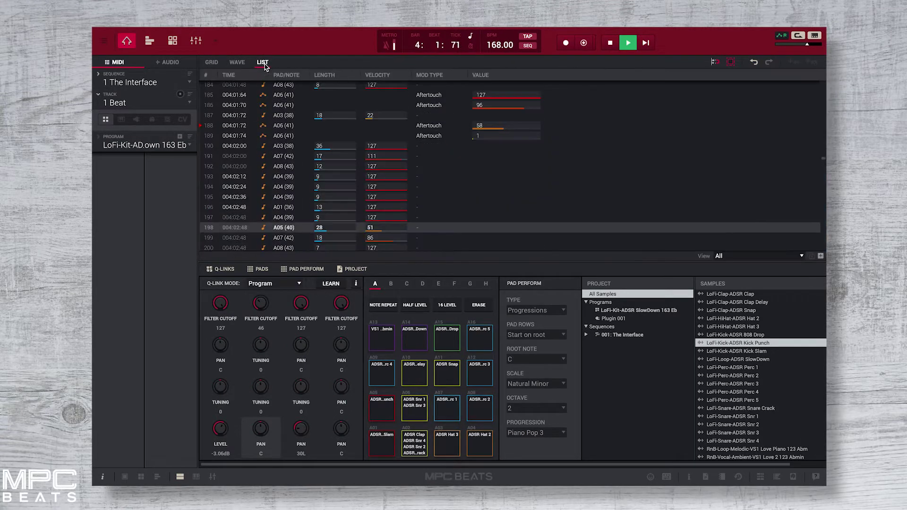
pyautogui.click(211, 63)
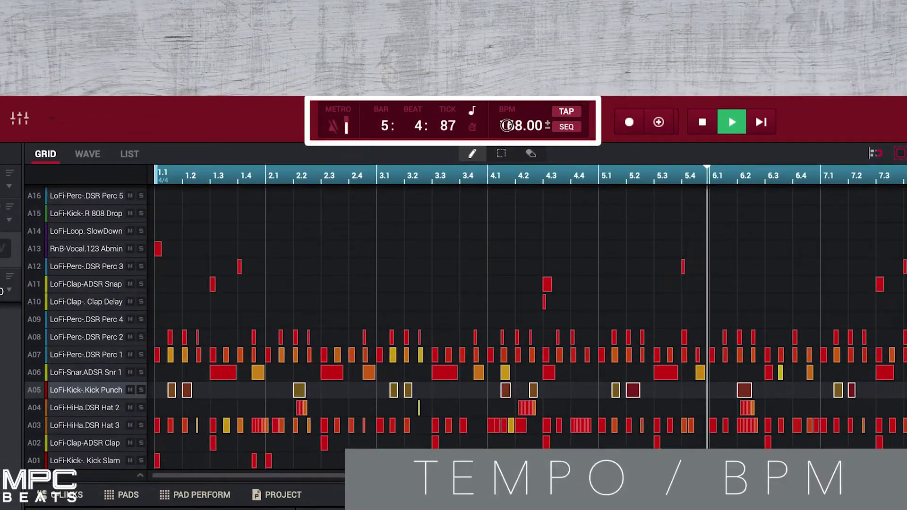
# Try nudging the tempo up to about 169 BPM and bring it back to 168.00
pyautogui.moveTo(506, 126); pyautogui.dragTo(524, 230)
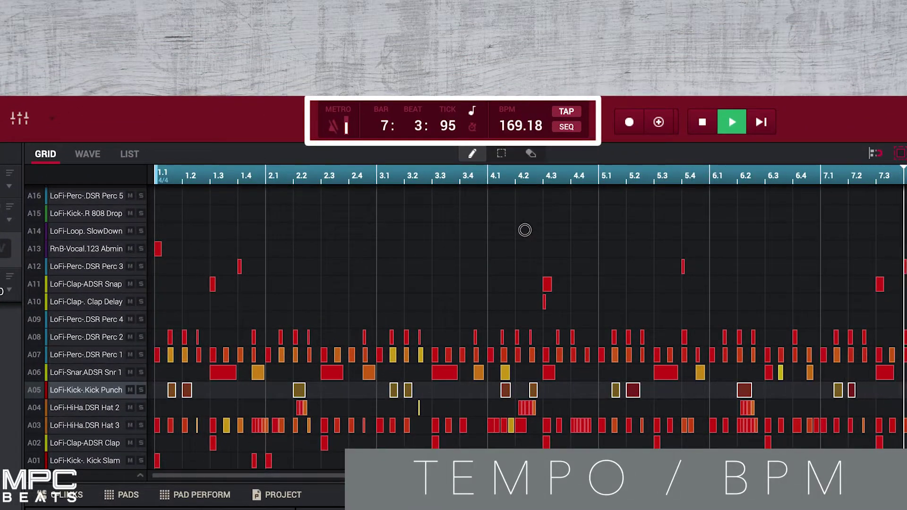
pyautogui.moveTo(530, 325); pyautogui.dragTo(530, 329)
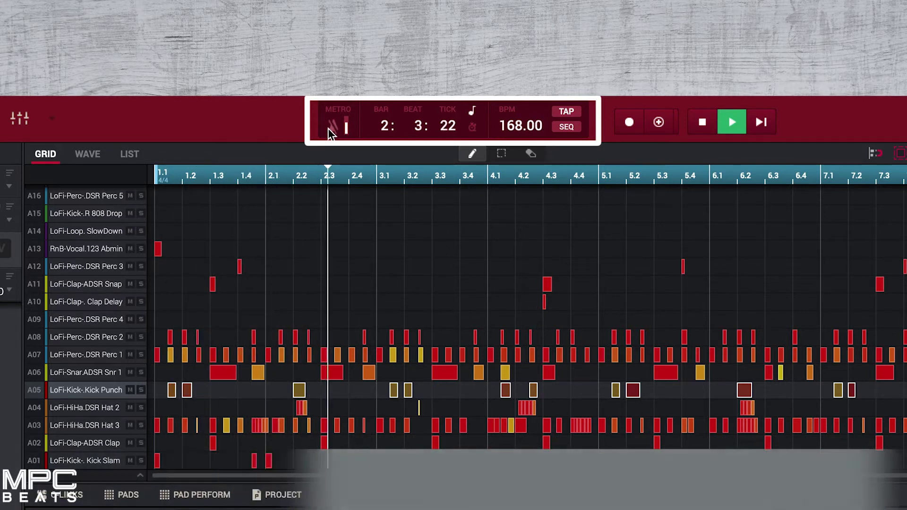
# Try out the metronome switch and its volume control, leaving the metronome off
pyautogui.click(332, 128)
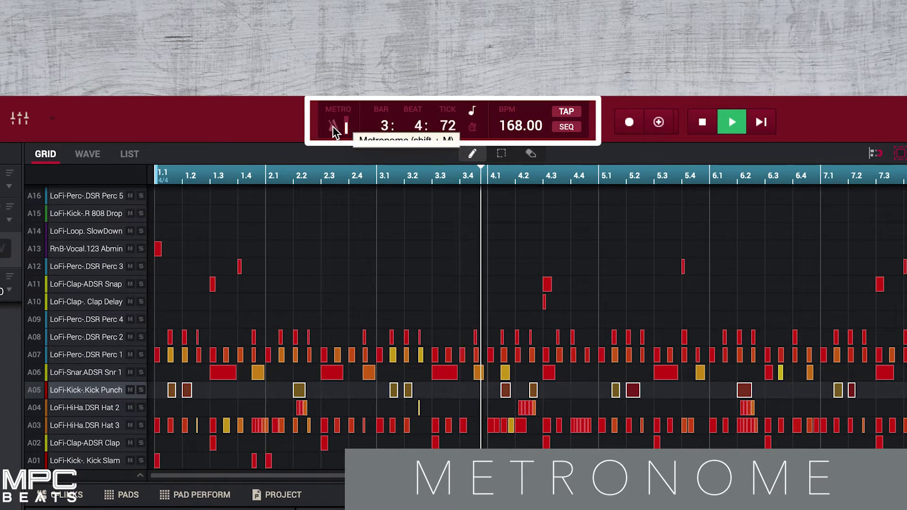
pyautogui.click(347, 125)
pyautogui.moveTo(347, 126); pyautogui.dragTo(346, 126)
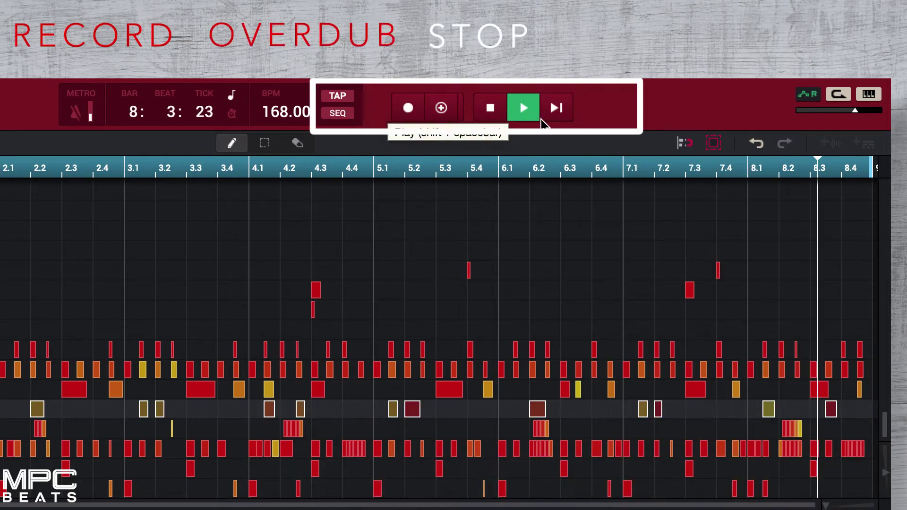
# Undo the last edit, then toggle global automation from Read to Write and back to Read
pyautogui.click(756, 150)
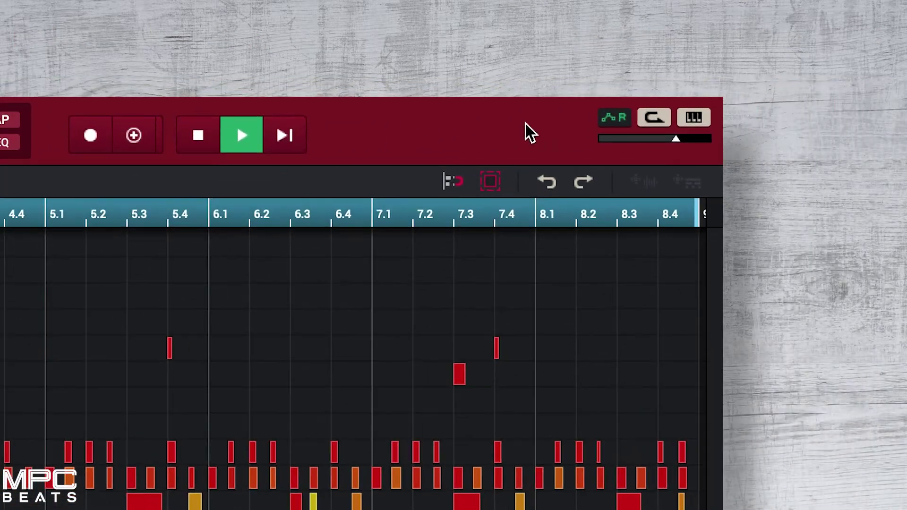
pyautogui.click(614, 121)
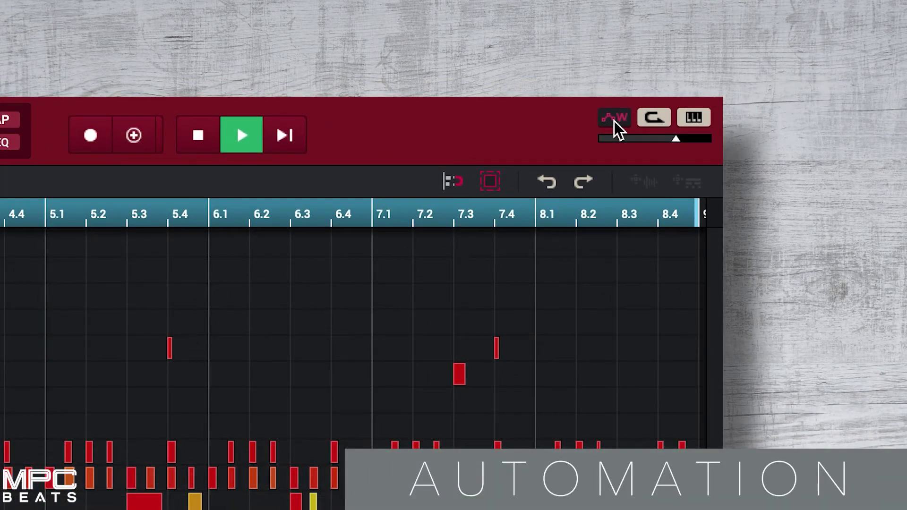
pyautogui.click(614, 121)
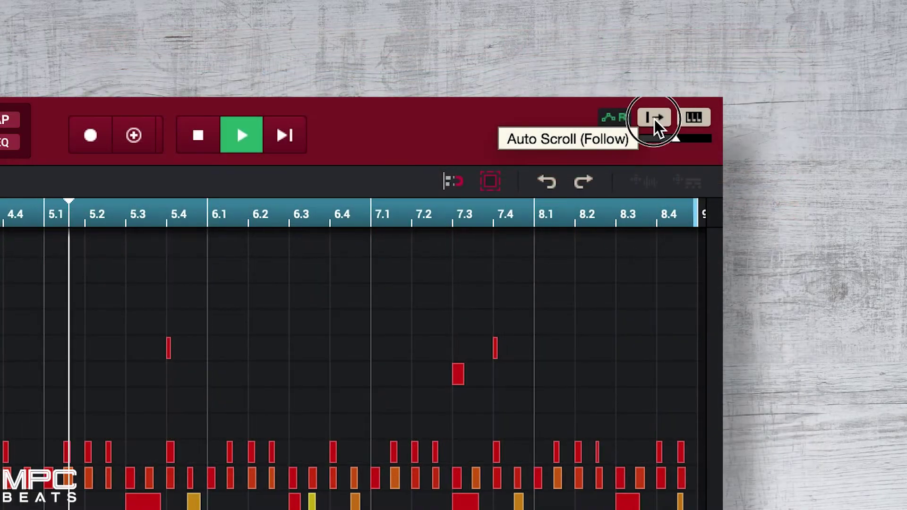
# Cycle the auto scroll mode and switch the computer keyboard mode from keys to pads
pyautogui.click(653, 119)
pyautogui.click(695, 115)
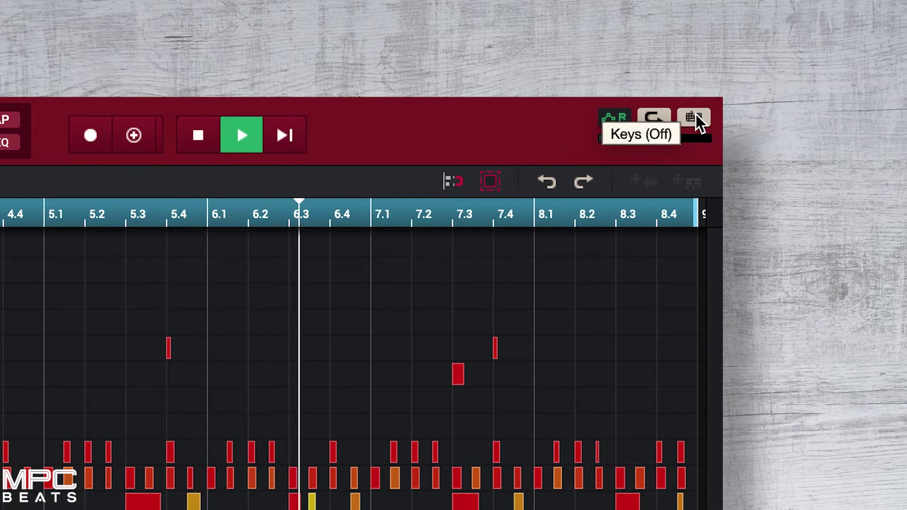
pyautogui.click(696, 116)
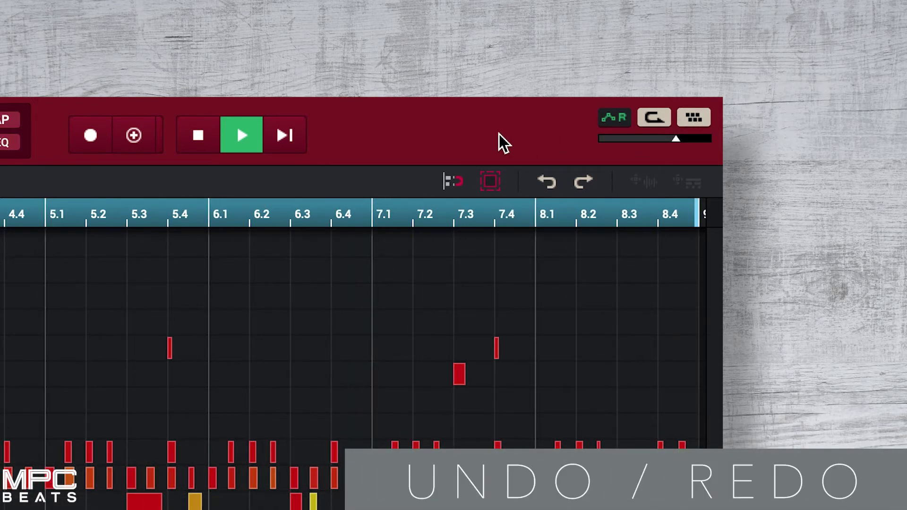
# Draw two trial notes near the end of bar 6 in the drum grid and undo both
pyautogui.click(338, 271)
pyautogui.click(365, 270)
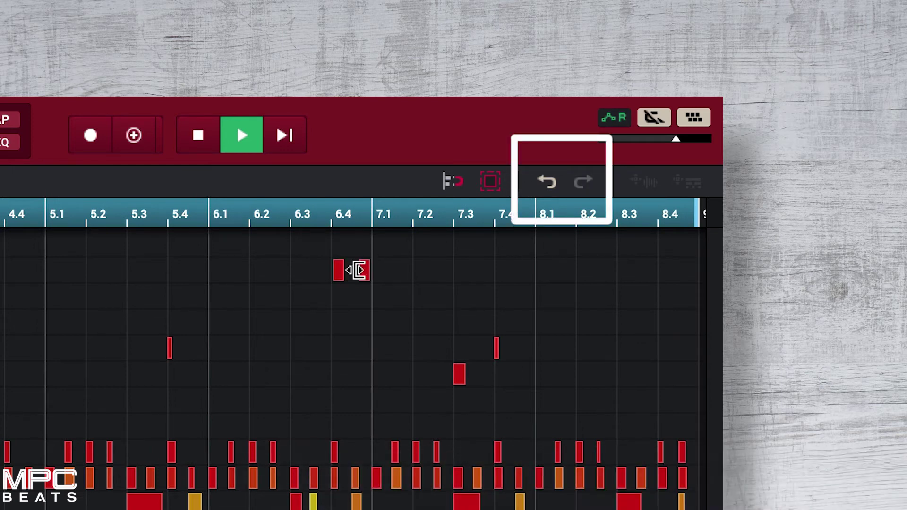
pyautogui.click(557, 183)
pyautogui.click(557, 183)
# Redo the two trial notes in bar 6 one at a time and undo them both again
pyautogui.click(586, 182)
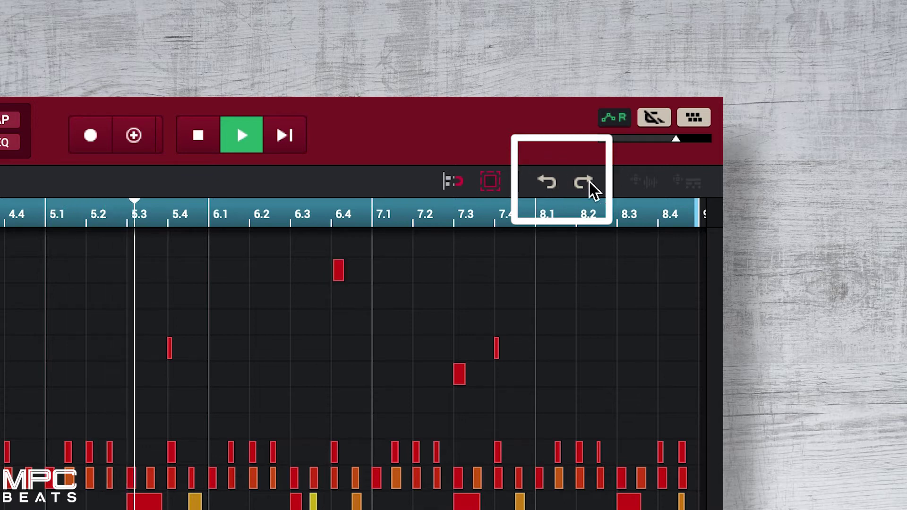
pyautogui.click(581, 182)
pyautogui.click(551, 183)
pyautogui.click(551, 181)
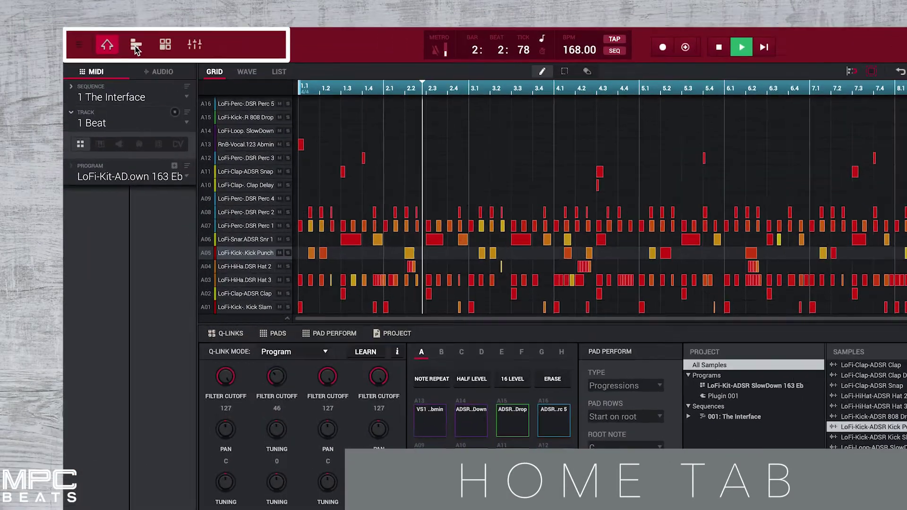
# Look through the available workspace modes and return to Main Mode
pyautogui.click(106, 31)
pyautogui.click(106, 31)
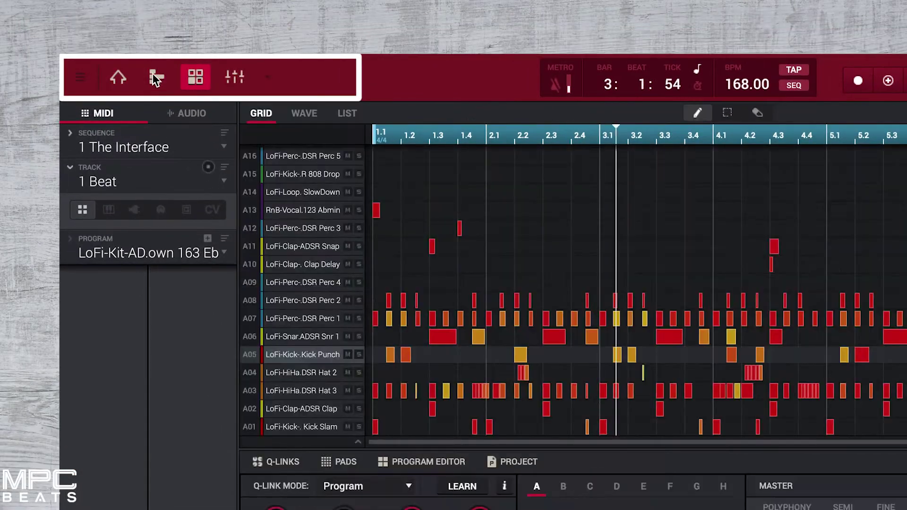
pyautogui.click(117, 77)
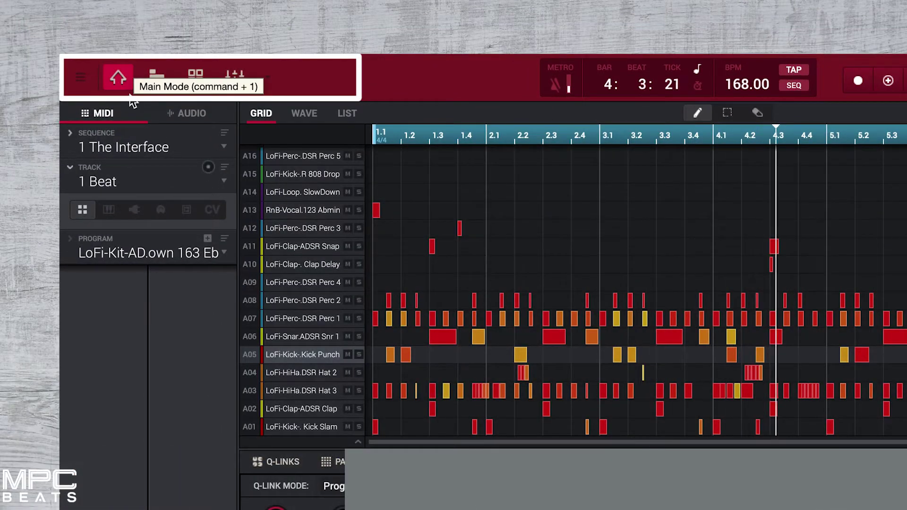
# Open the Track View and select the Plugins track, then reselect the Beat track
pyautogui.click(157, 76)
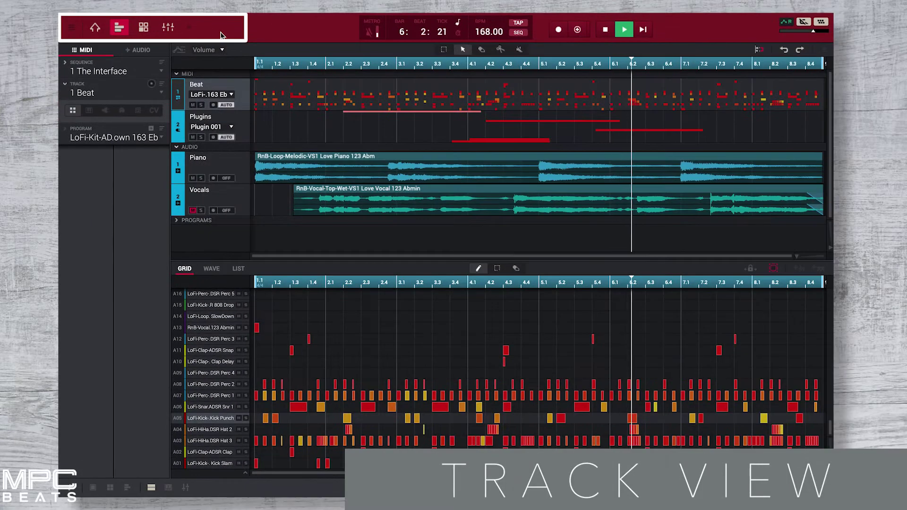
pyautogui.click(236, 120)
pyautogui.click(215, 87)
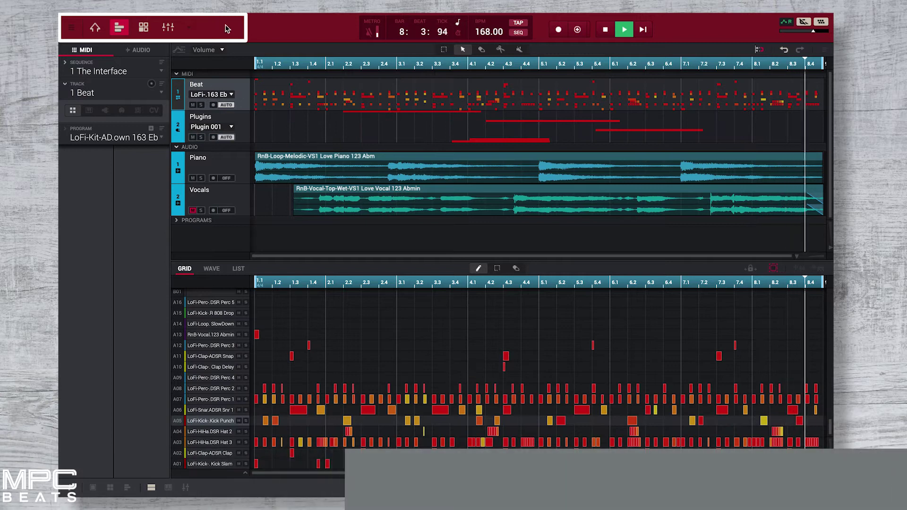
# Show the Program Edit view and switch to the Channel Mixer
pyautogui.click(143, 27)
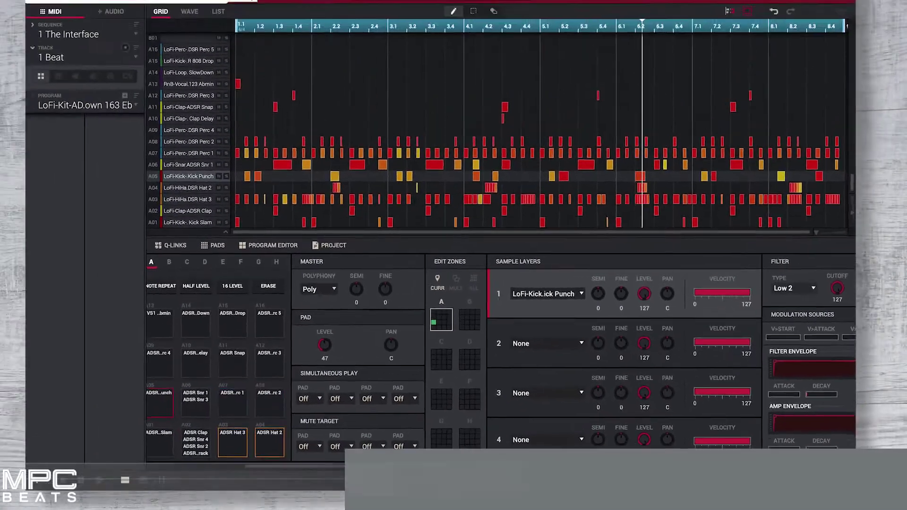
pyautogui.click(173, 26)
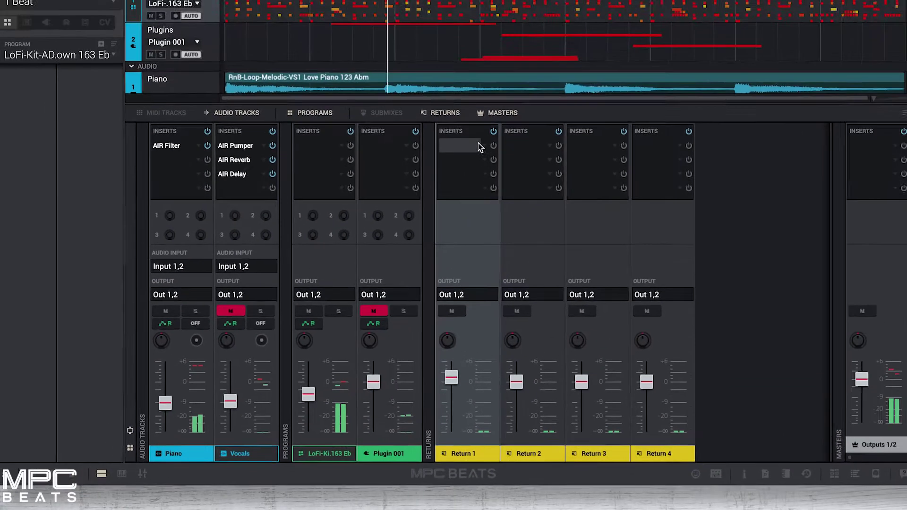
# Browse the effect categories for Return 1's first insert slot, including EQ/Filter and Dynamics, and close the browser without choosing an effect
pyautogui.click(477, 143)
pyautogui.click(481, 137)
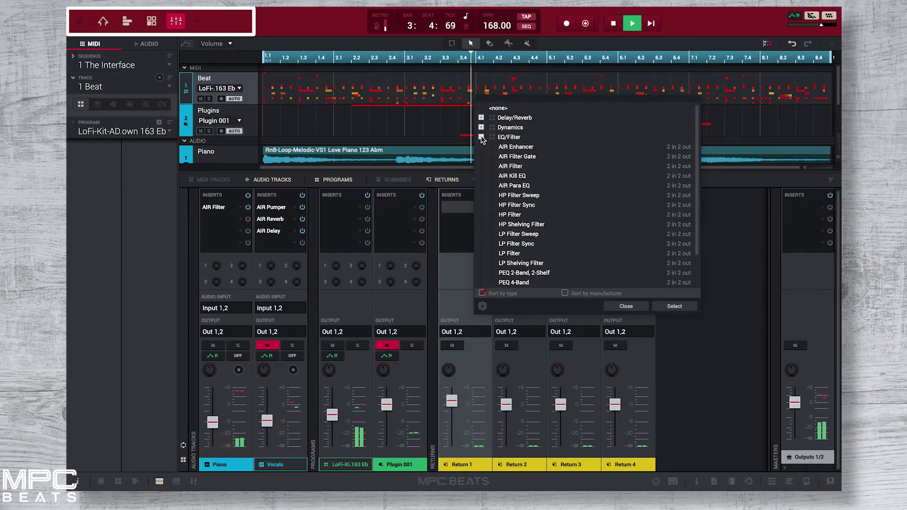
pyautogui.click(481, 137)
pyautogui.click(480, 127)
pyautogui.click(481, 128)
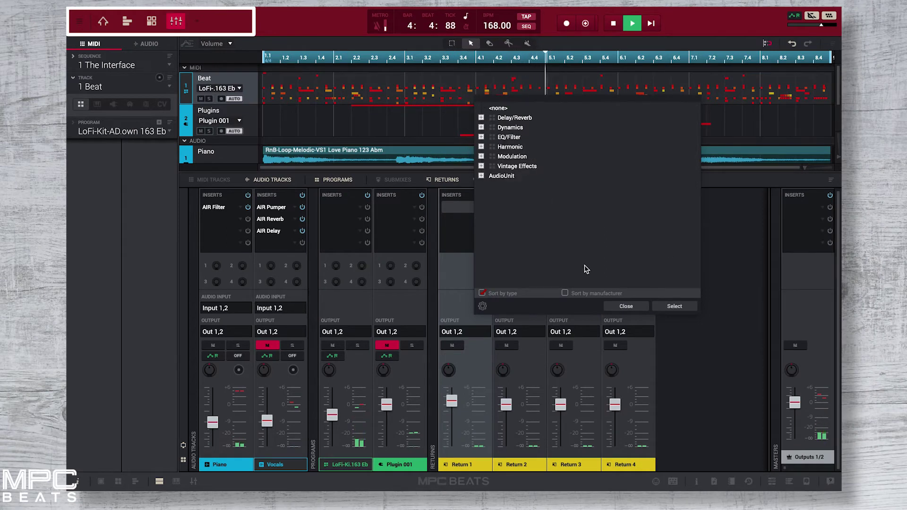
pyautogui.click(621, 307)
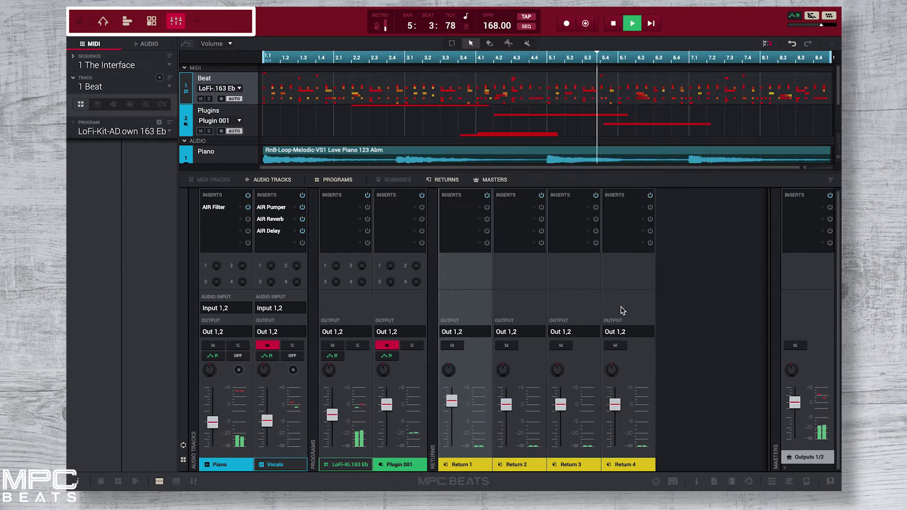
# Return to Main Mode and look through the list of additional workspace modes without choosing one
pyautogui.click(105, 23)
pyautogui.click(196, 20)
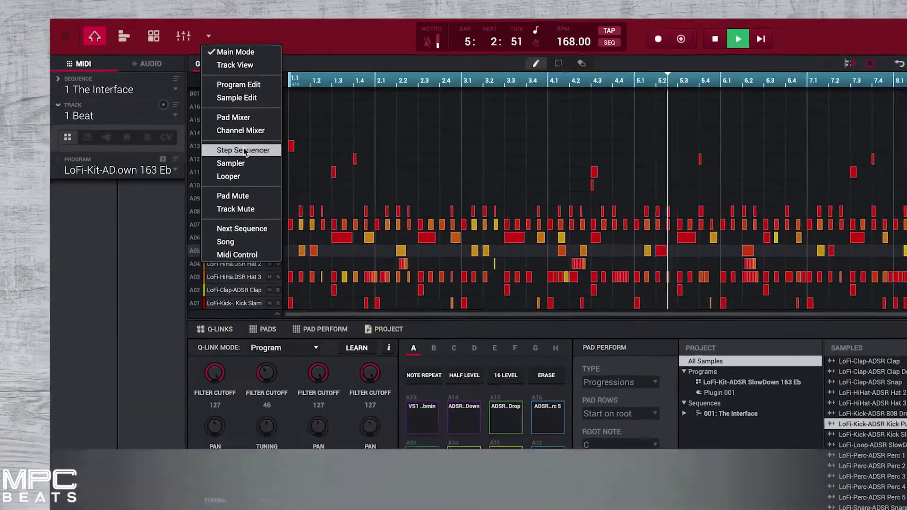
pyautogui.press('Escape')
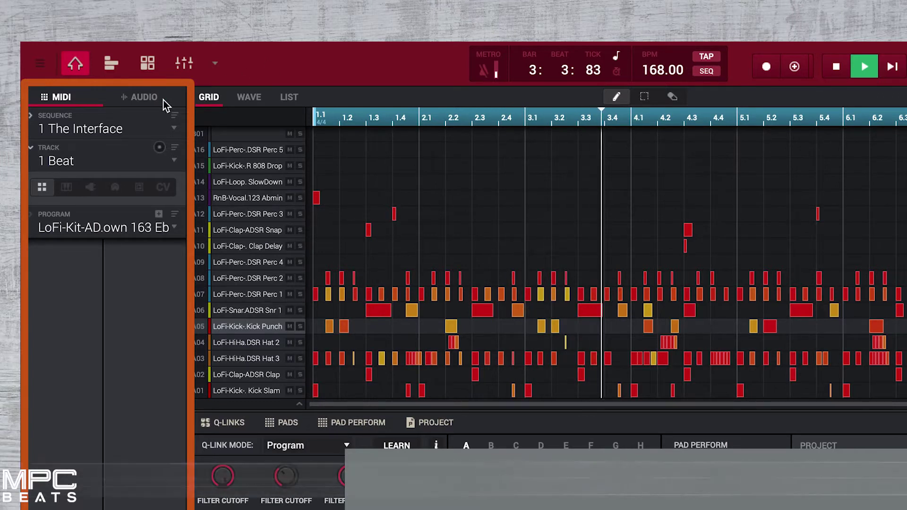
# Expand the sequence's settings and open the sequence name for editing
pyautogui.click(31, 118)
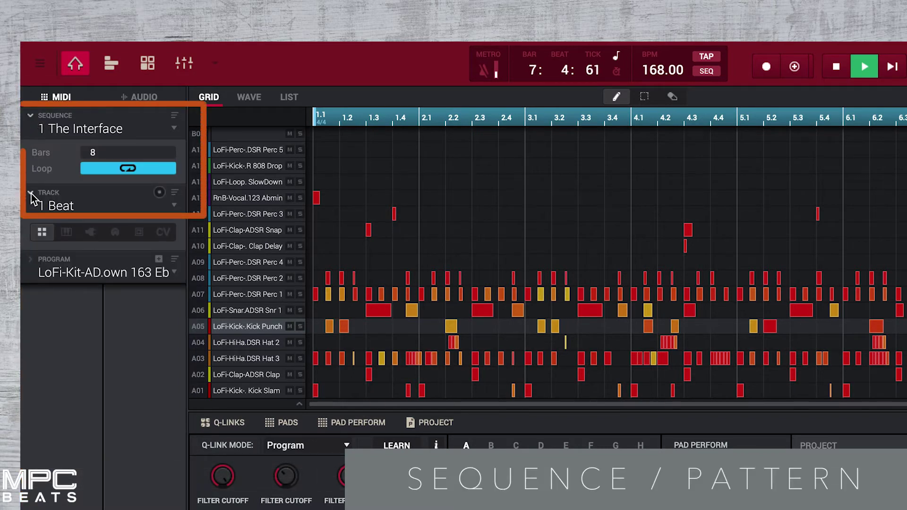
pyautogui.doubleClick(116, 129)
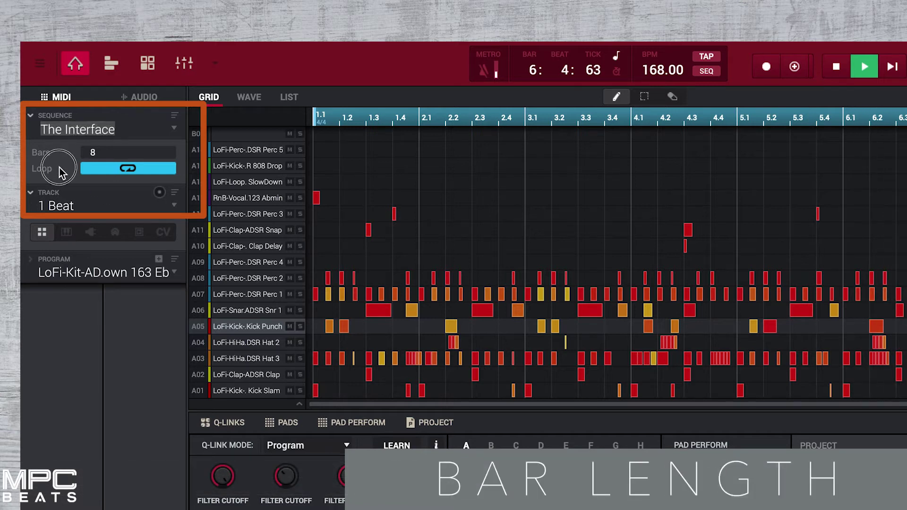
# Set the sequence length to 4 bars and back to 8, and turn its looping off and on again
pyautogui.doubleClick(101, 153)
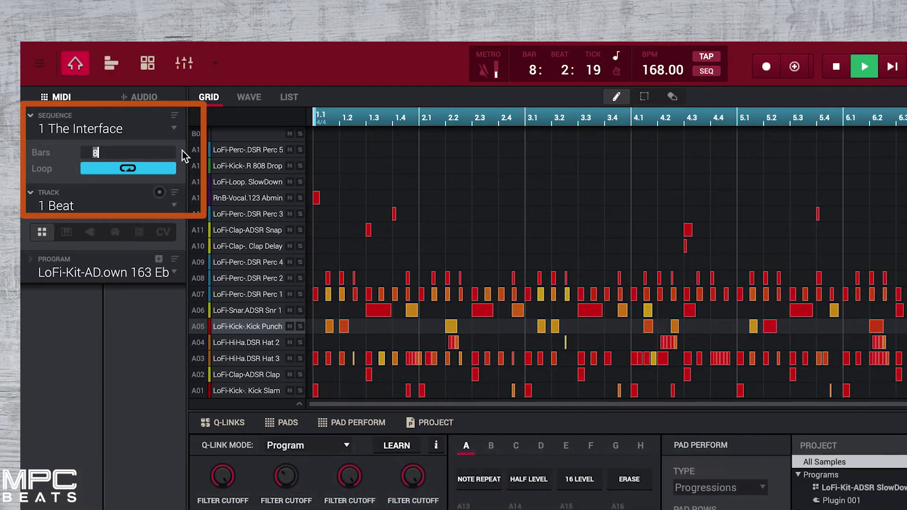
pyautogui.press('Return')
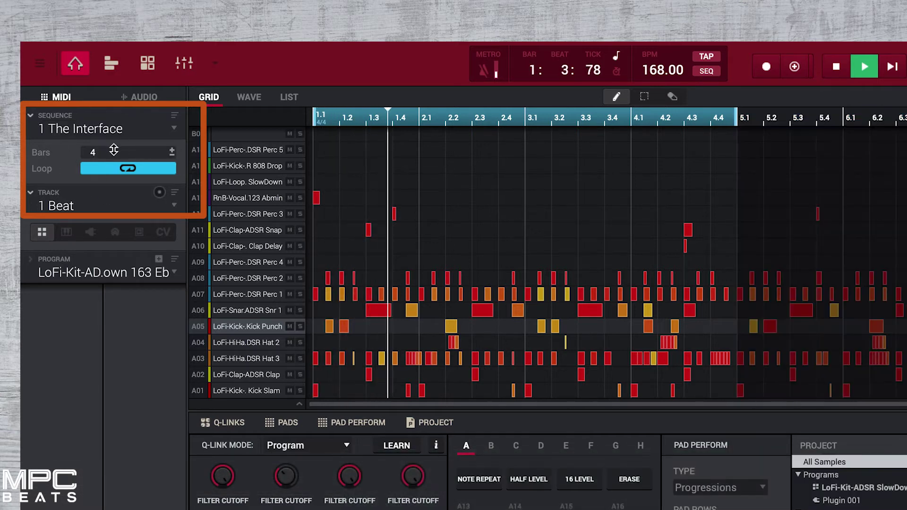
pyautogui.scroll(4, 114, 149)
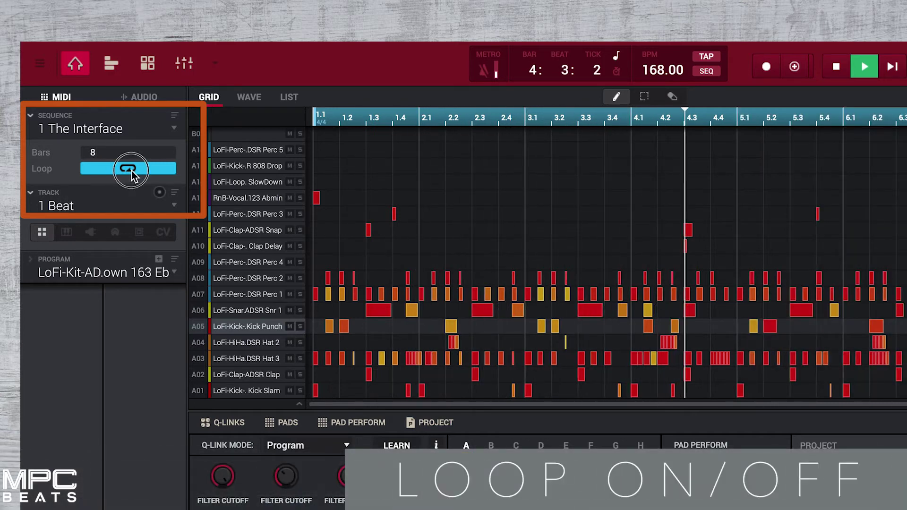
pyautogui.click(131, 171)
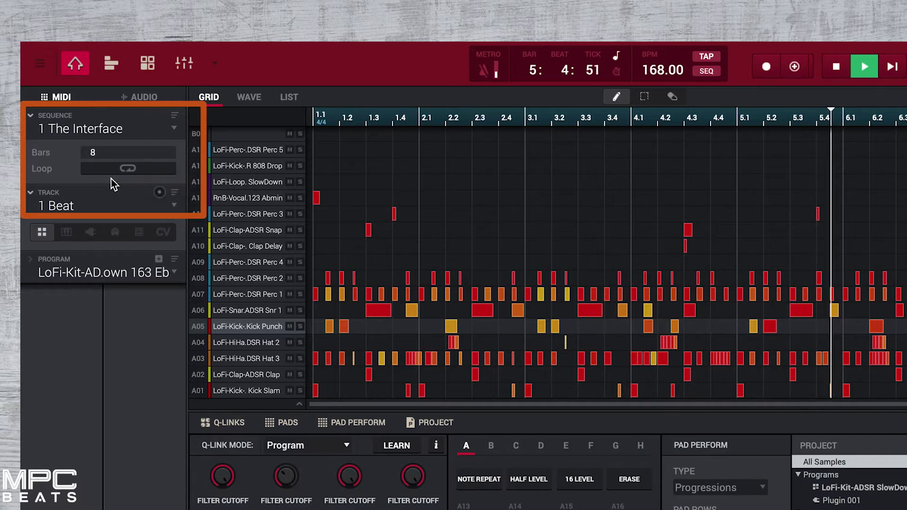
pyautogui.click(124, 170)
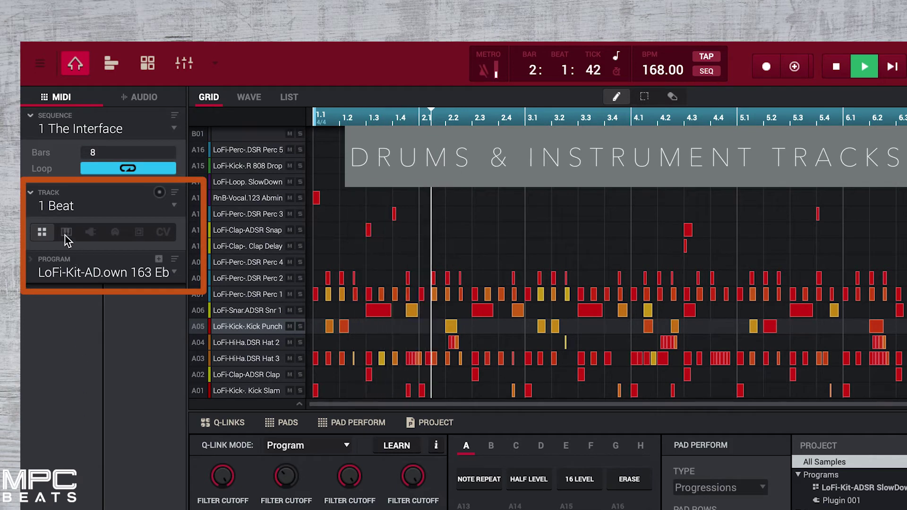
# Look through the available MIDI tracks and select unused track 3
pyautogui.click(174, 208)
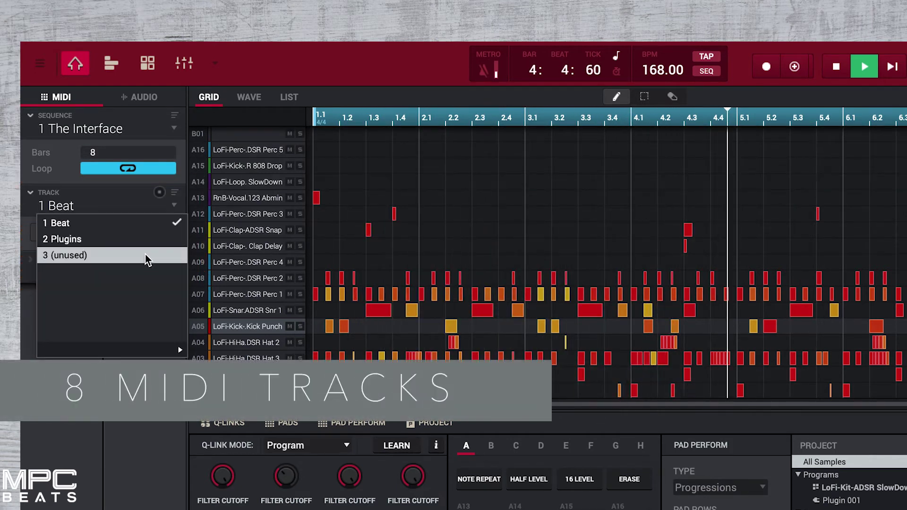
pyautogui.moveTo(140, 350)
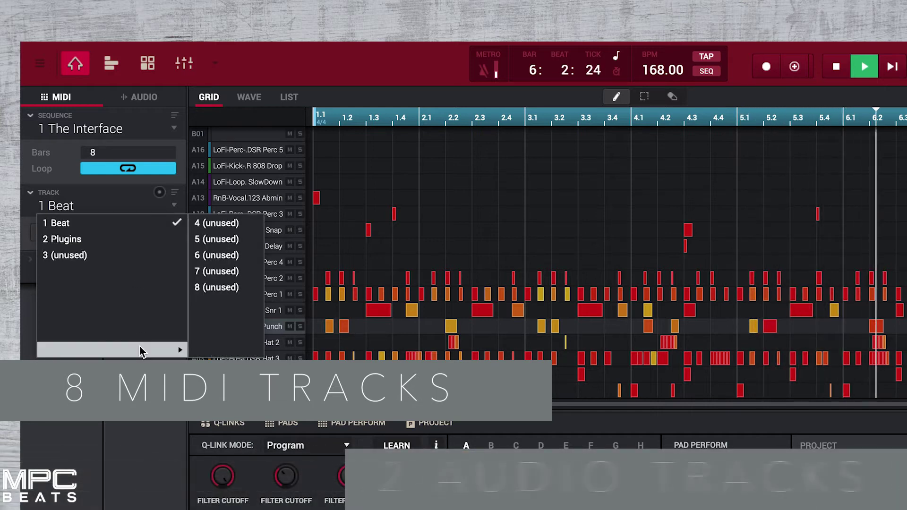
pyautogui.click(101, 256)
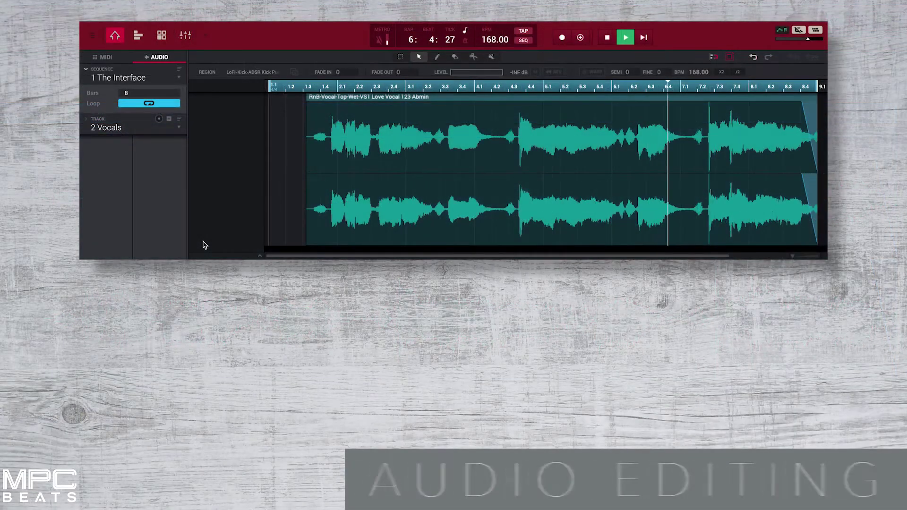
# Split the Vocals region with the Scissors tool at about 3.3, 4.2 and 6.2 on the timeline
pyautogui.click(473, 57)
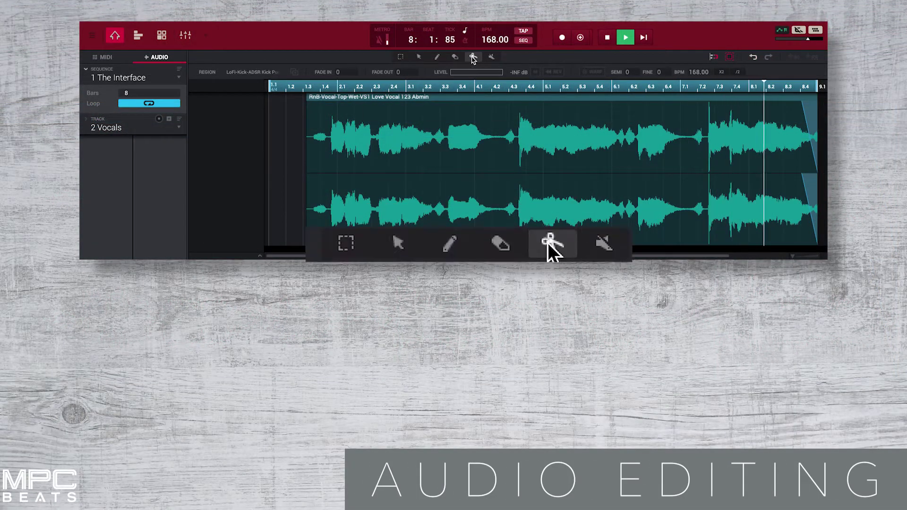
pyautogui.click(447, 131)
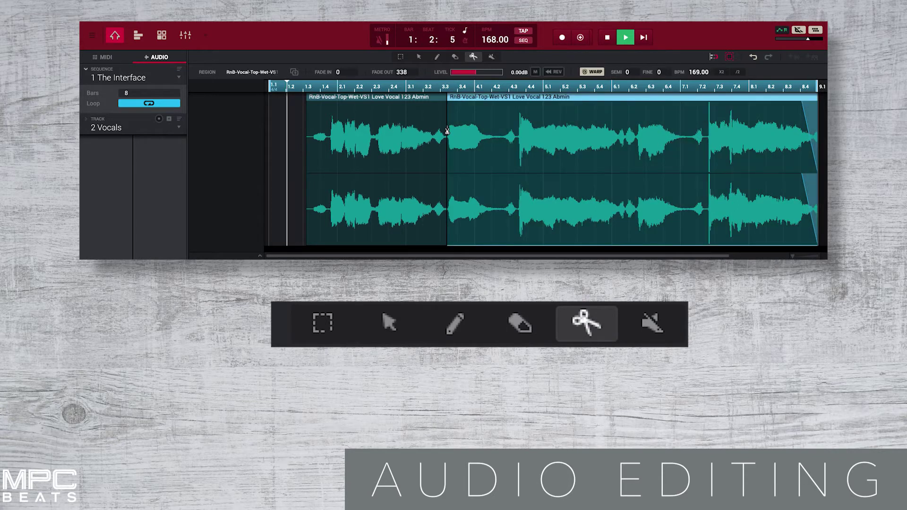
pyautogui.click(501, 139)
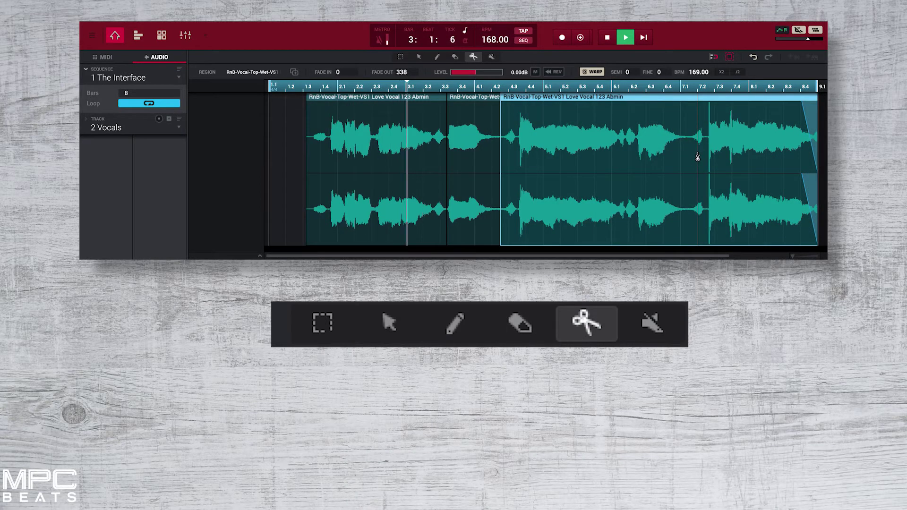
pyautogui.click(633, 159)
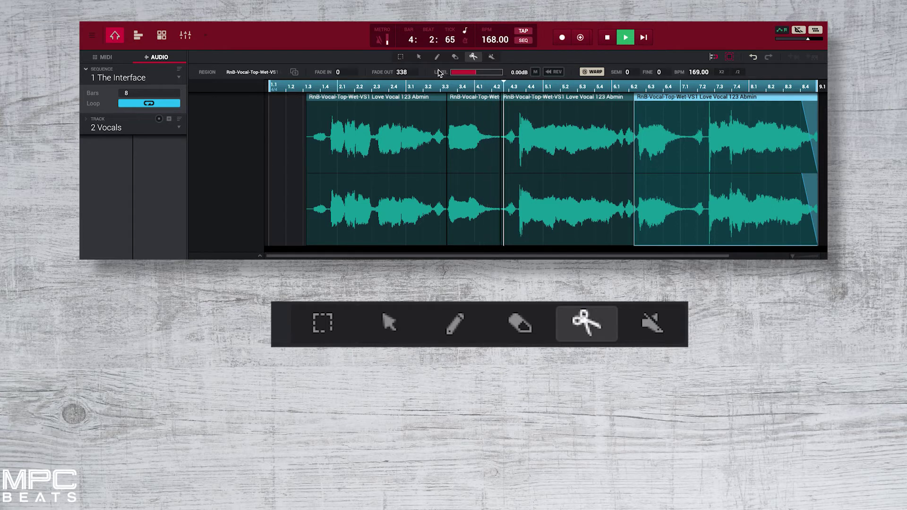
# Move the second vocal section earlier so that it overlaps the end of the first section
pyautogui.click(419, 57)
pyautogui.moveTo(476, 180); pyautogui.dragTo(411, 178)
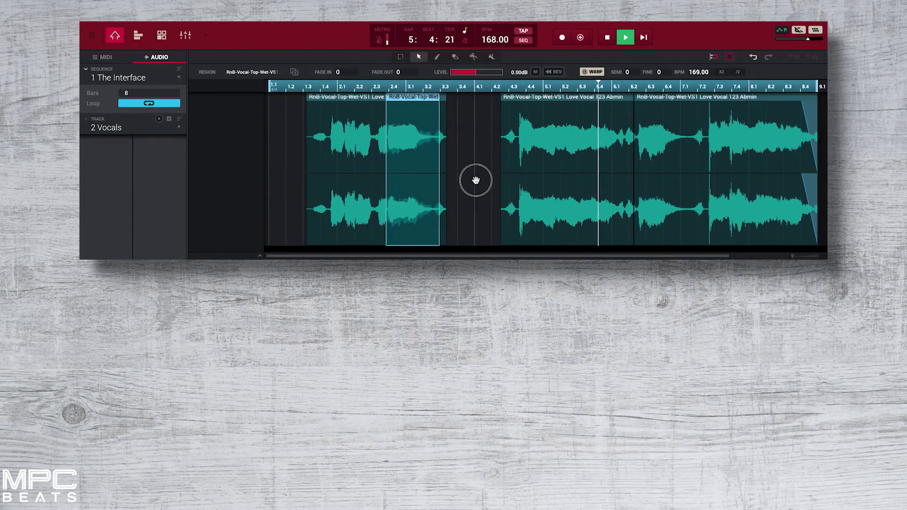
pyautogui.moveTo(476, 180)
pyautogui.mouseDown()
pyautogui.moveTo(486, 179)
pyautogui.moveTo(475, 180)
pyautogui.mouseUp()
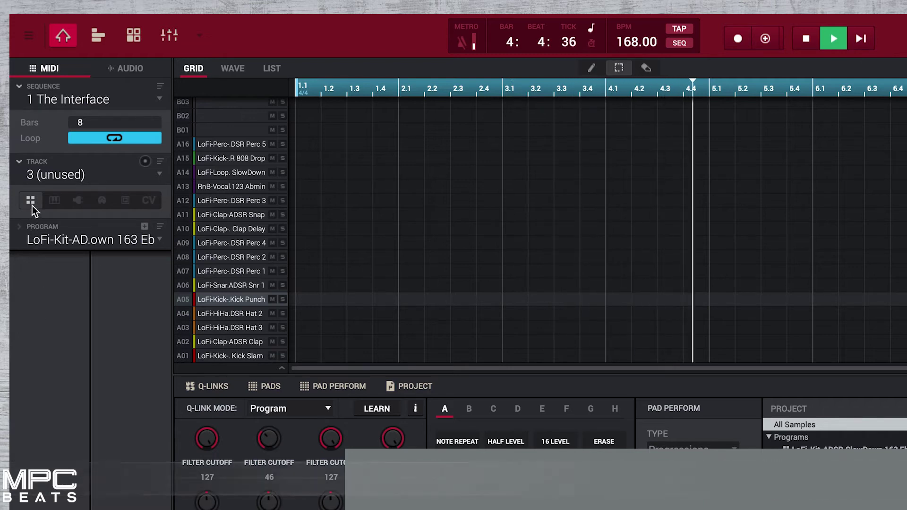
# Switch track 3 through the keygroup, plugin, MIDI, clip and CV program types in turn
pyautogui.click(57, 203)
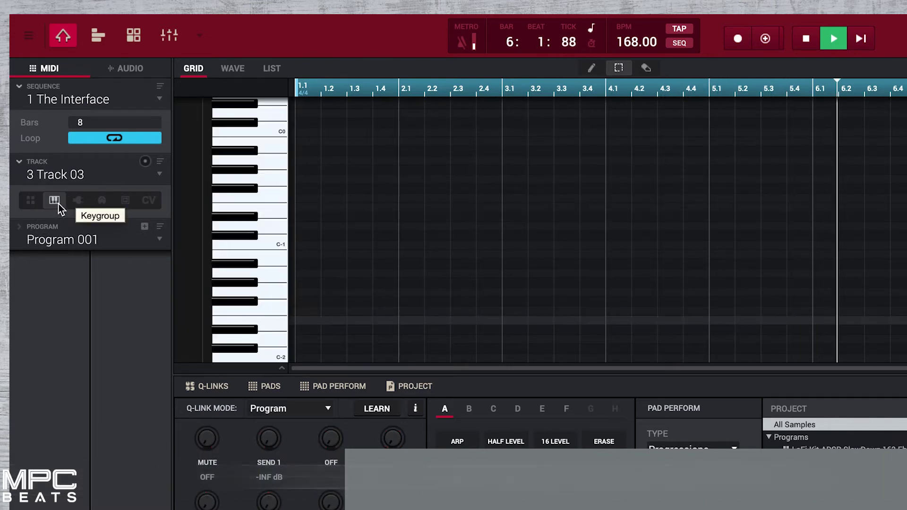
pyautogui.click(77, 203)
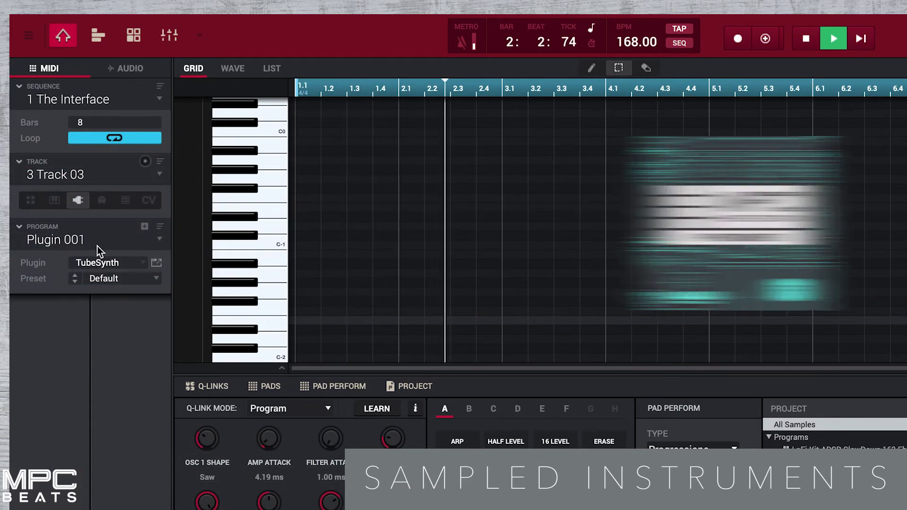
pyautogui.click(102, 201)
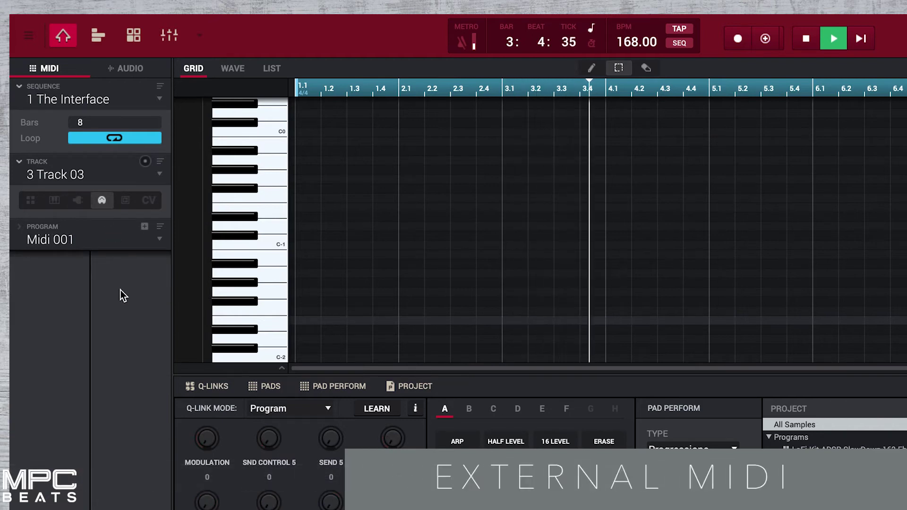
pyautogui.click(126, 202)
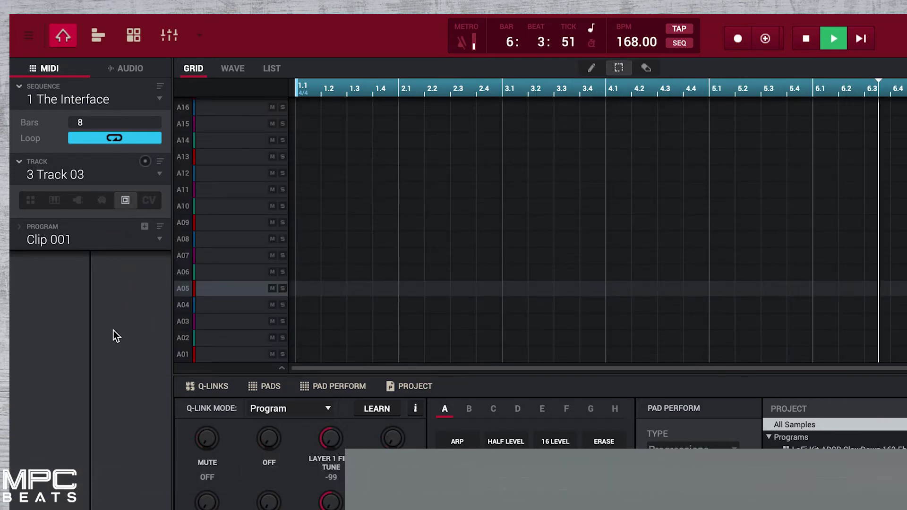
pyautogui.click(150, 200)
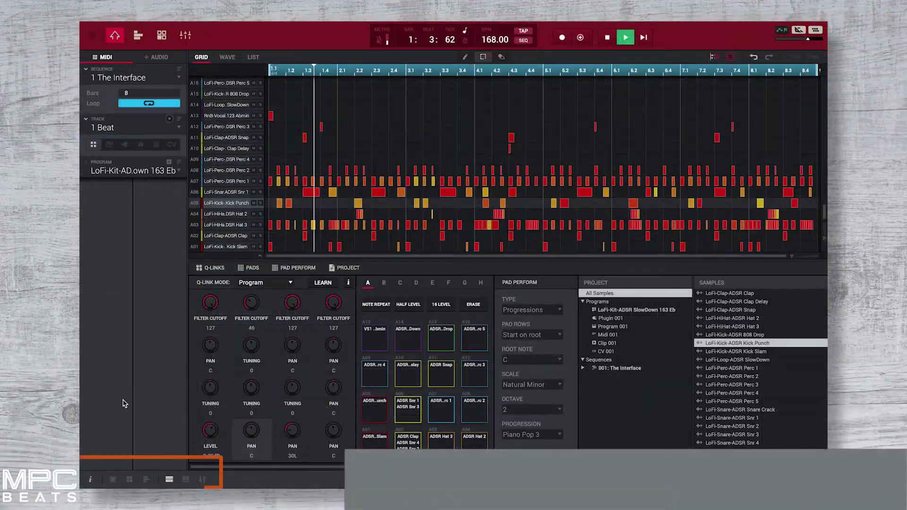
# Show the program channel strip, switch to the A05 pad channel strip and try raising the pad's level fader
pyautogui.click(129, 478)
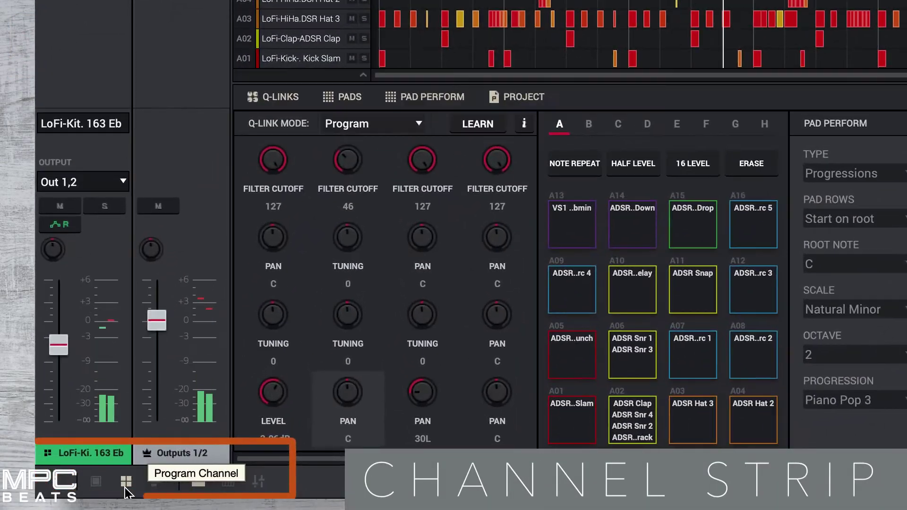
pyautogui.click(96, 486)
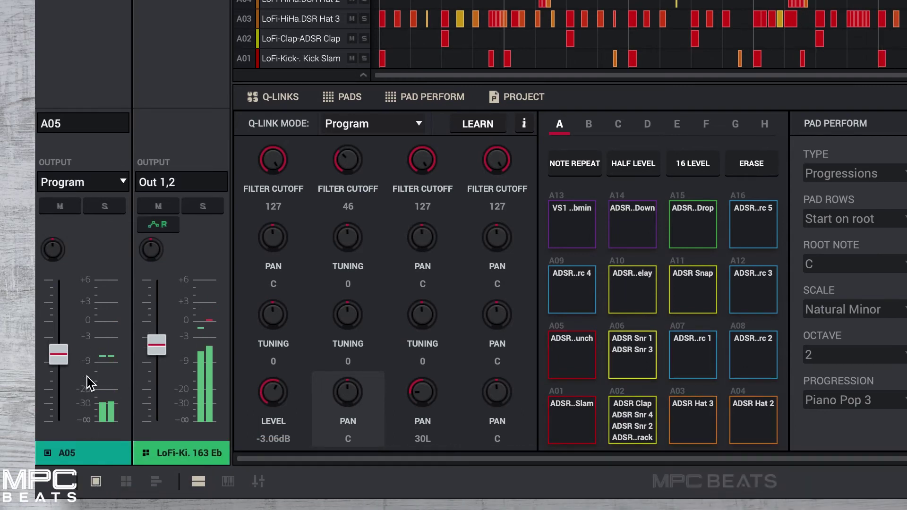
pyautogui.moveTo(60, 352)
pyautogui.mouseDown()
pyautogui.moveTo(62, 295)
pyautogui.moveTo(63, 336)
pyautogui.mouseUp()
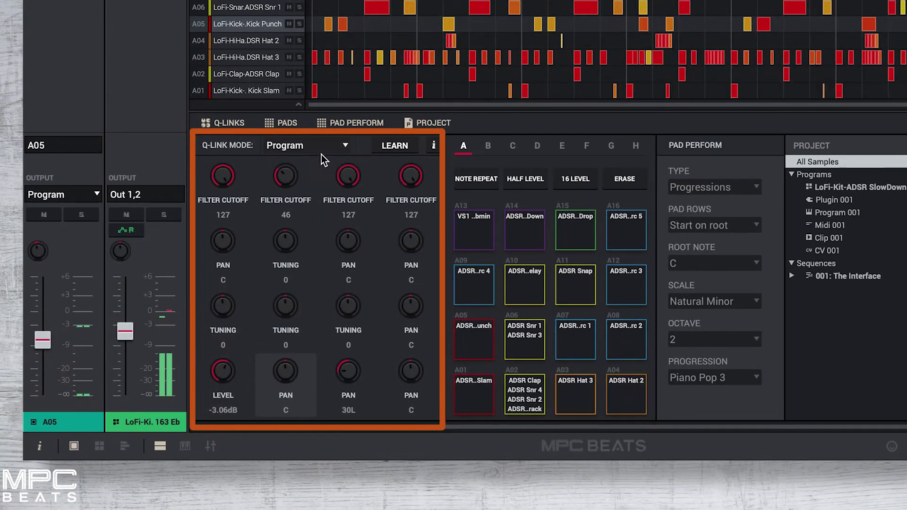
# Set the Q-Link mode to Pad Scene and try turning the Filter Resonance knob up and back down
pyautogui.click(339, 147)
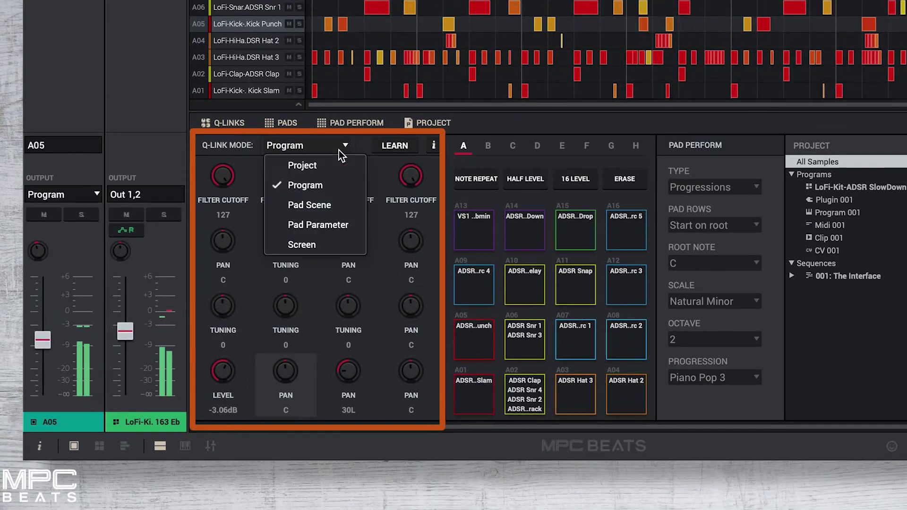
pyautogui.click(330, 206)
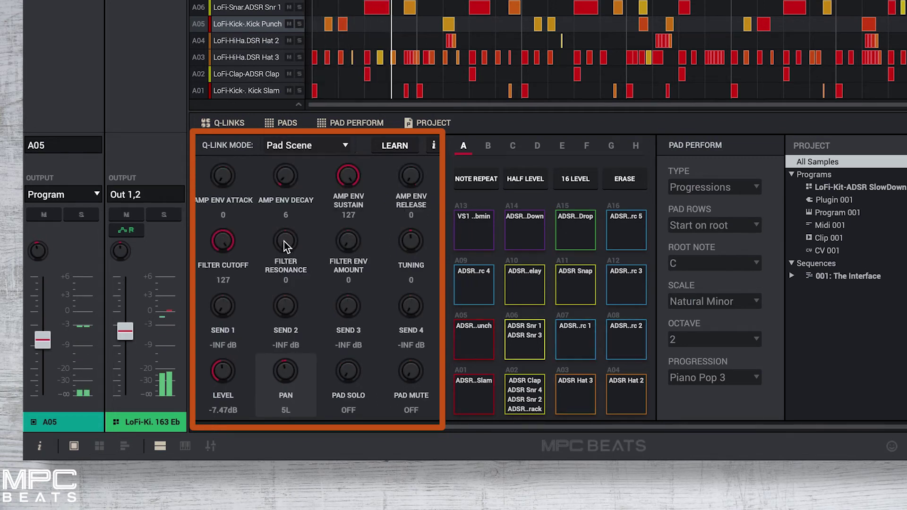
pyautogui.moveTo(286, 243); pyautogui.dragTo(282, 189)
pyautogui.moveTo(278, 222); pyautogui.dragTo(307, 258)
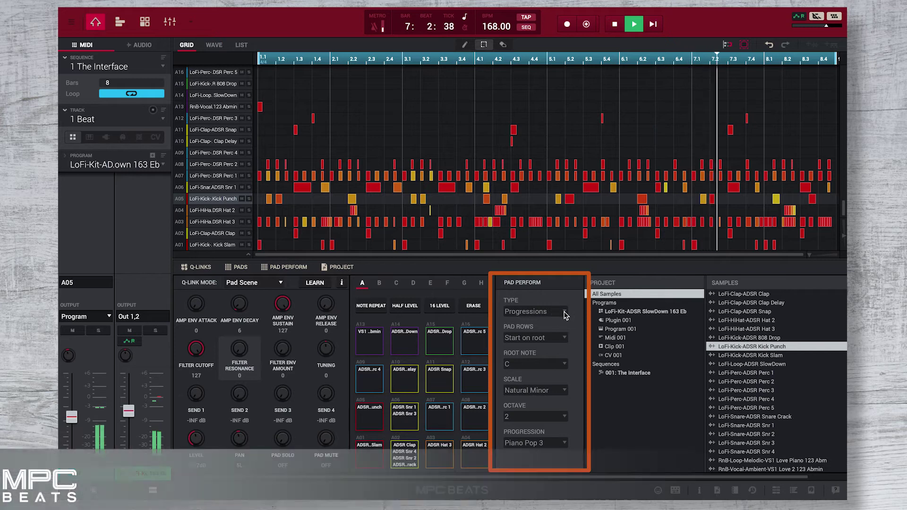
# Select the Plugins track to make its pad performance settings available
pyautogui.click(155, 119)
pyautogui.click(154, 142)
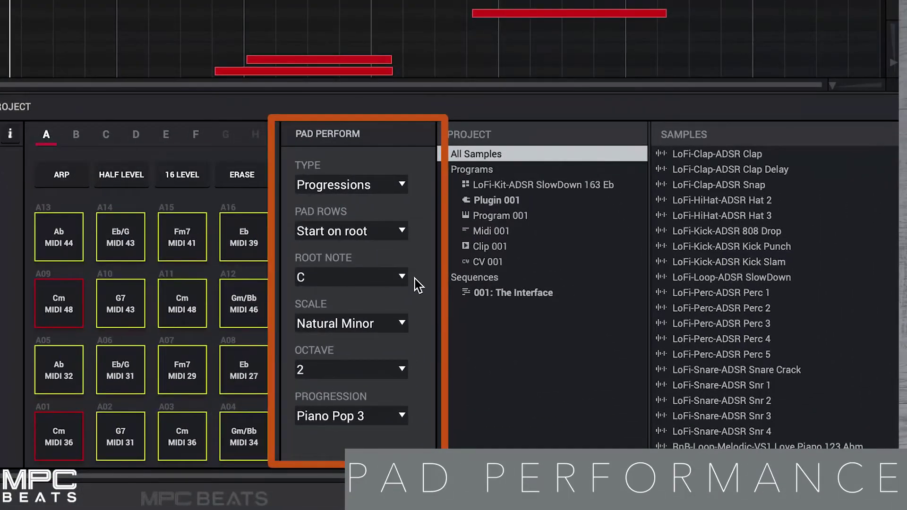
# Switch the Plugins track's pad performance type to Chords, change it to Chromatic and set the root note to E
pyautogui.click(397, 184)
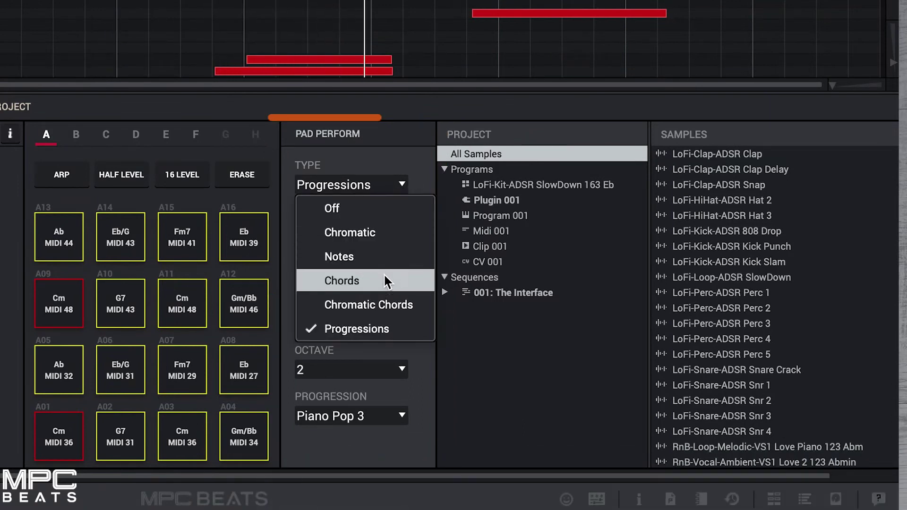
pyautogui.click(388, 281)
pyautogui.click(399, 185)
pyautogui.click(390, 230)
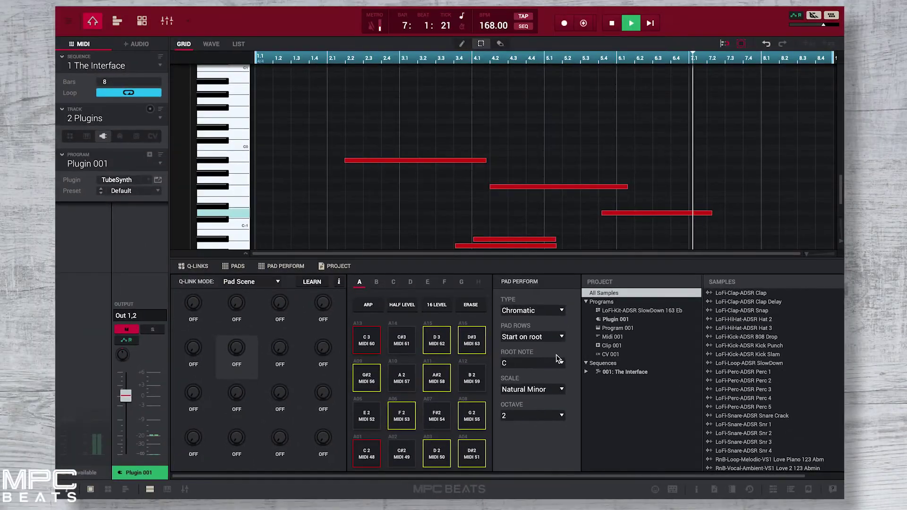
pyautogui.click(446, 303)
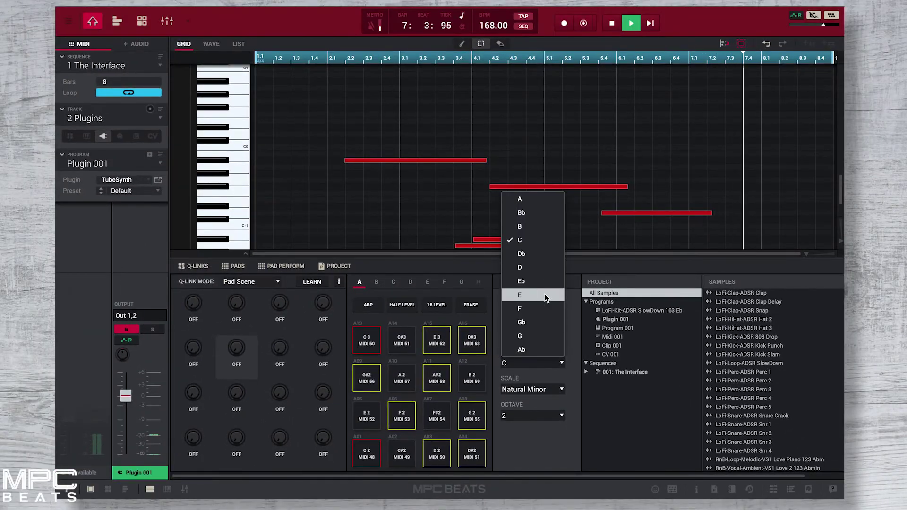
pyautogui.click(519, 294)
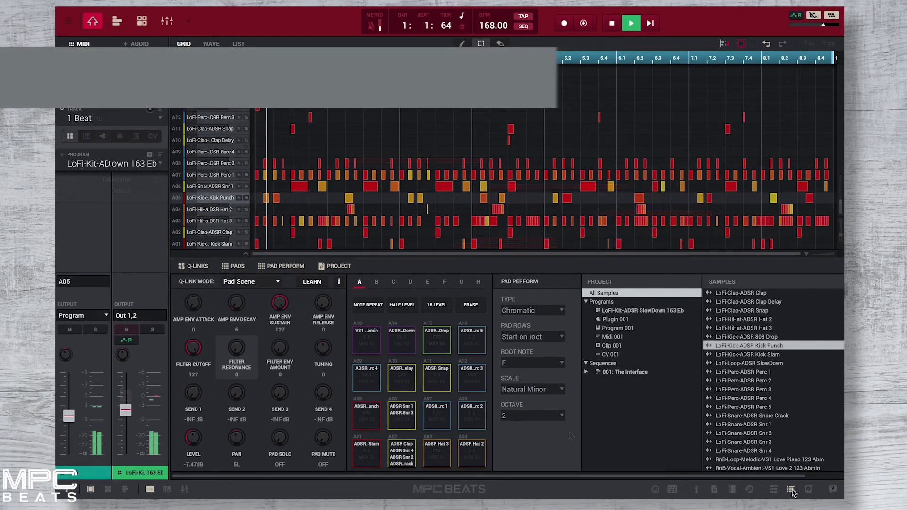
# Open the expansion browser, show the MPC Beats Producer Kits contents, and expand and collapse their Programs list
pyautogui.click(791, 490)
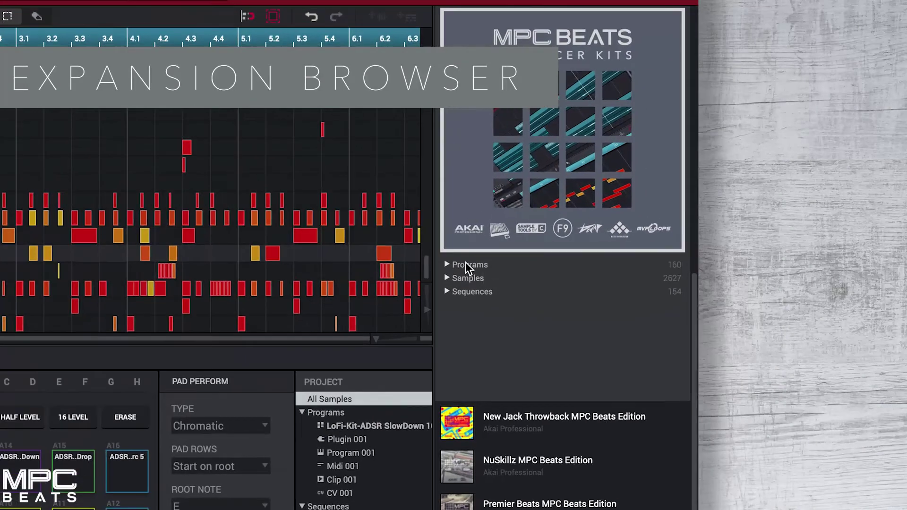
pyautogui.click(694, 206)
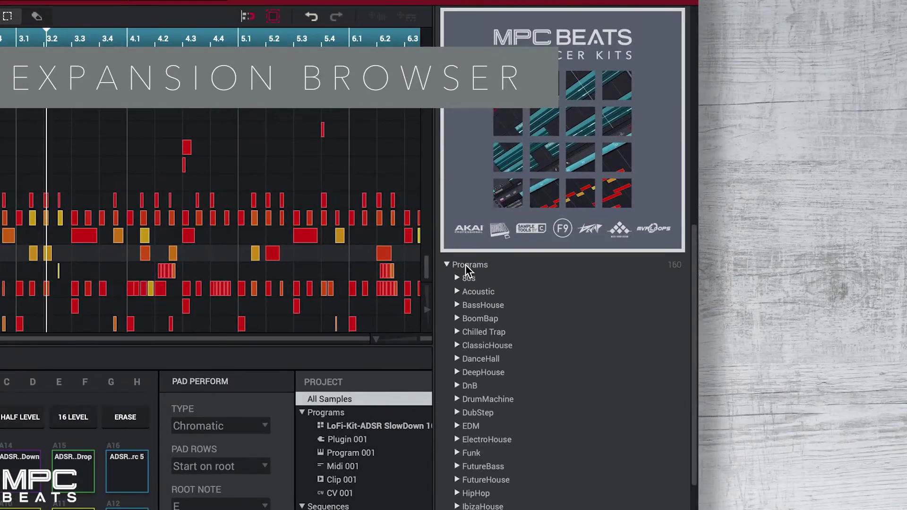
pyautogui.click(467, 317)
pyautogui.click(465, 265)
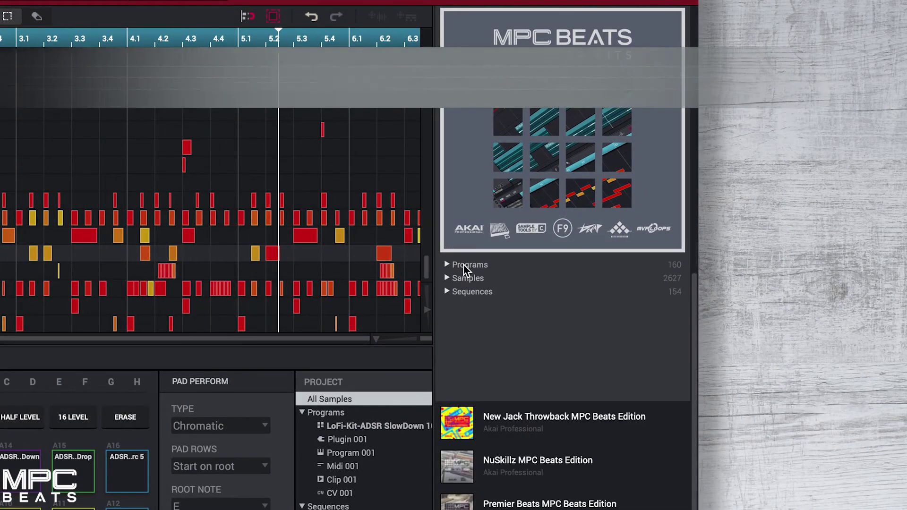
# Expand the Producer Kits' Samples list and its HipHop folder down to the FX samples
pyautogui.click(468, 278)
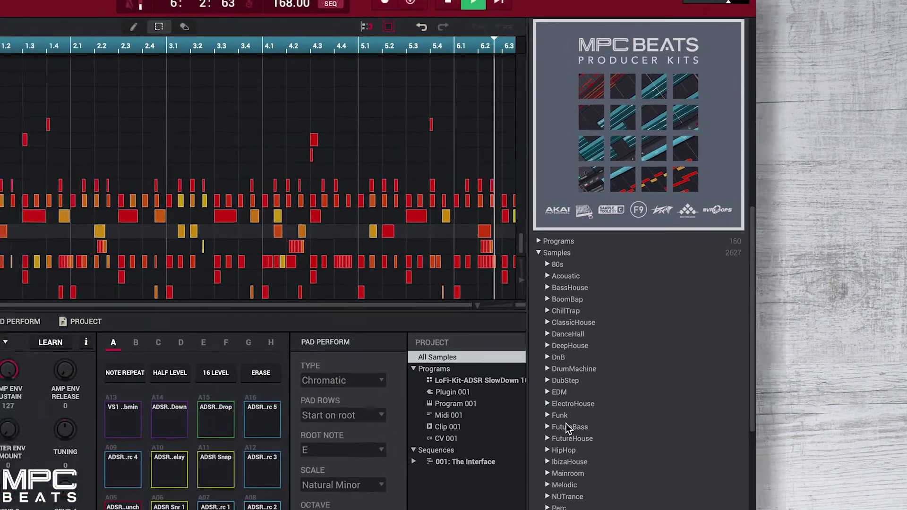
pyautogui.click(559, 450)
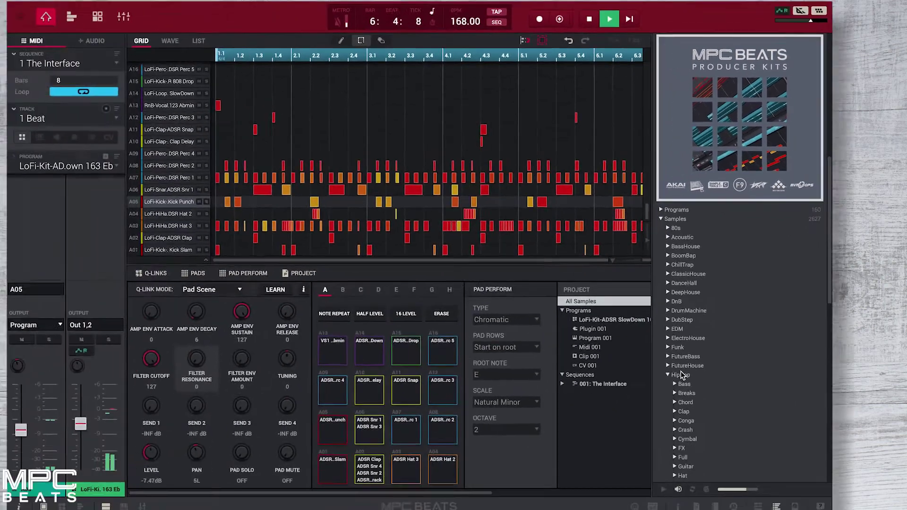
pyautogui.scroll(-2, 562, 473)
pyautogui.click(558, 482)
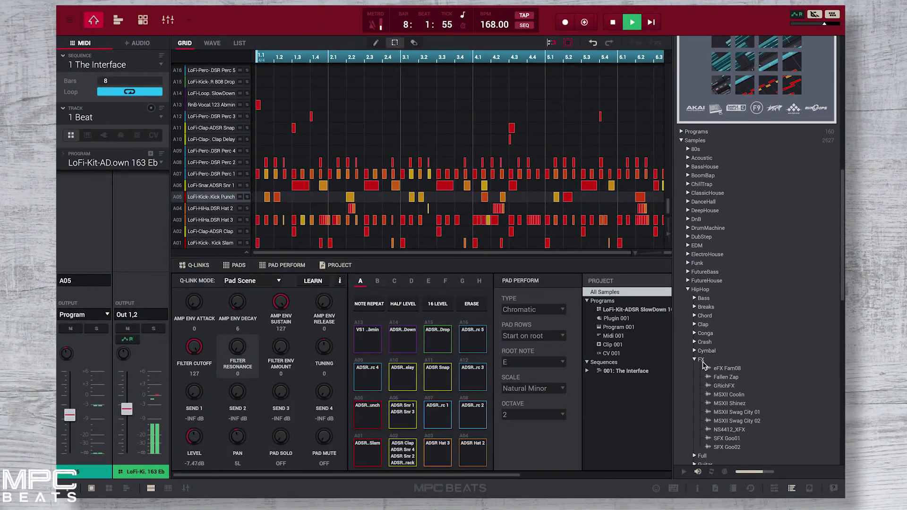
# Browse the Soul Provider 1, Premier Beats, New Jack Throwback and MSX Soulful Experience expansions in turn
pyautogui.scroll(-5, 708, 331)
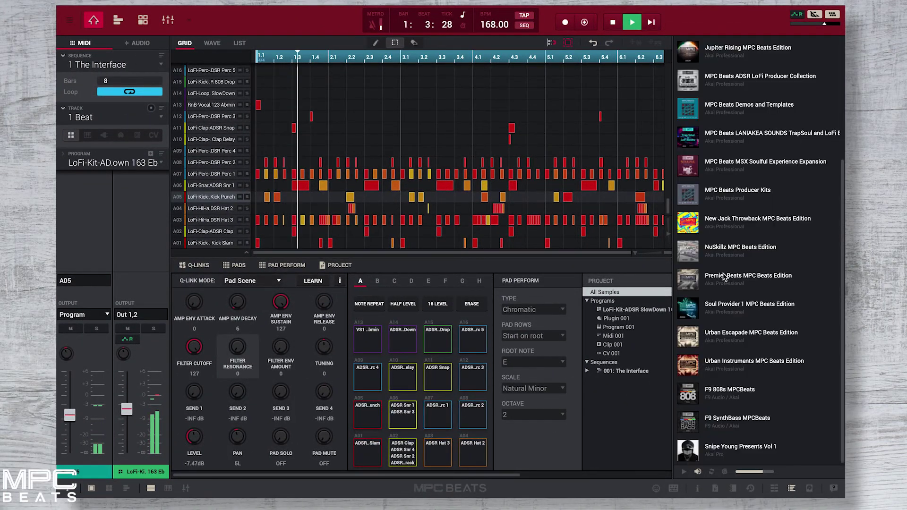
pyautogui.click(723, 313)
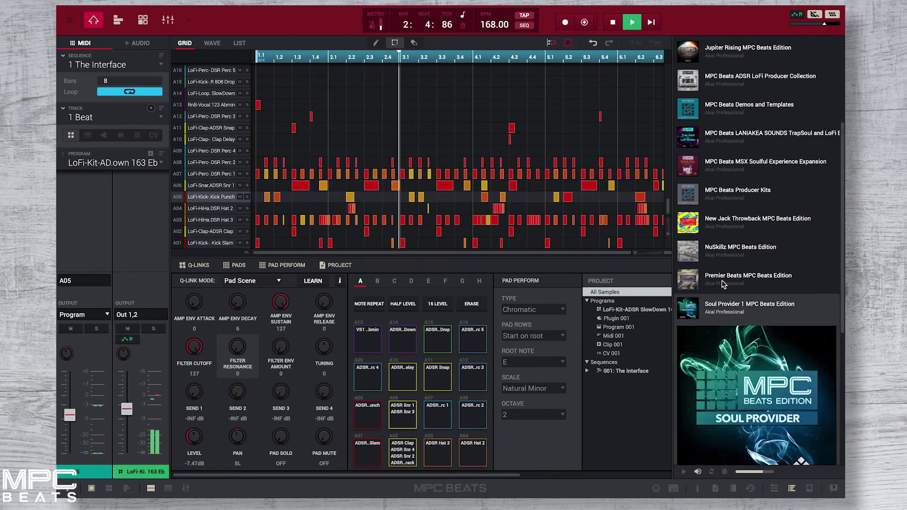
pyautogui.click(722, 283)
pyautogui.click(723, 218)
pyautogui.click(725, 167)
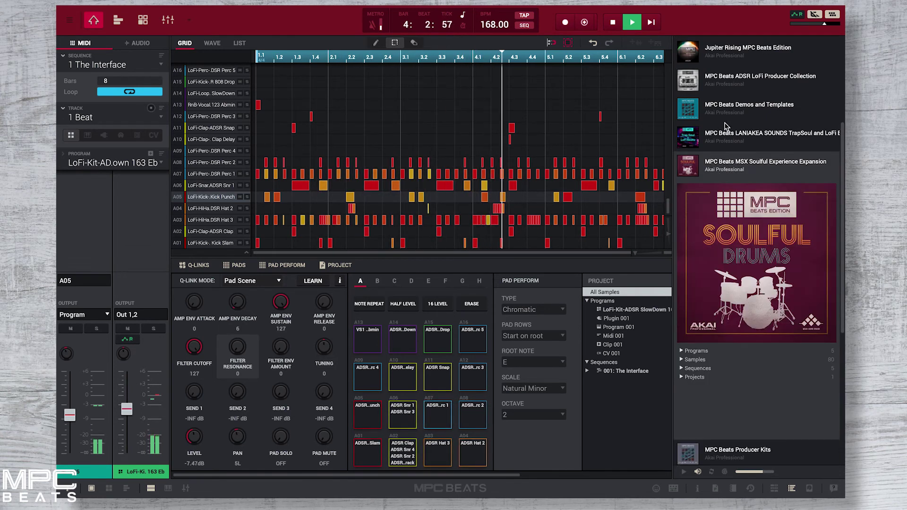
# View the Demos and Templates, ADSR LoFi, Jupiter Rising, Drums That Knock and Araab Trap Soul expansions, and close the expansion browser
pyautogui.click(726, 105)
pyautogui.click(726, 76)
pyautogui.scroll(2, 726, 85)
pyautogui.click(726, 105)
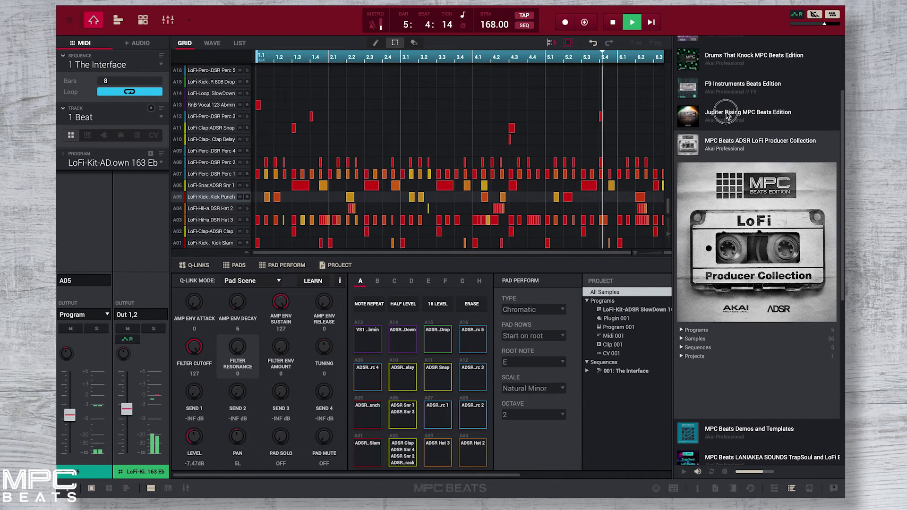
pyautogui.click(726, 48)
pyautogui.scroll(2, 727, 67)
pyautogui.scroll(2, 728, 68)
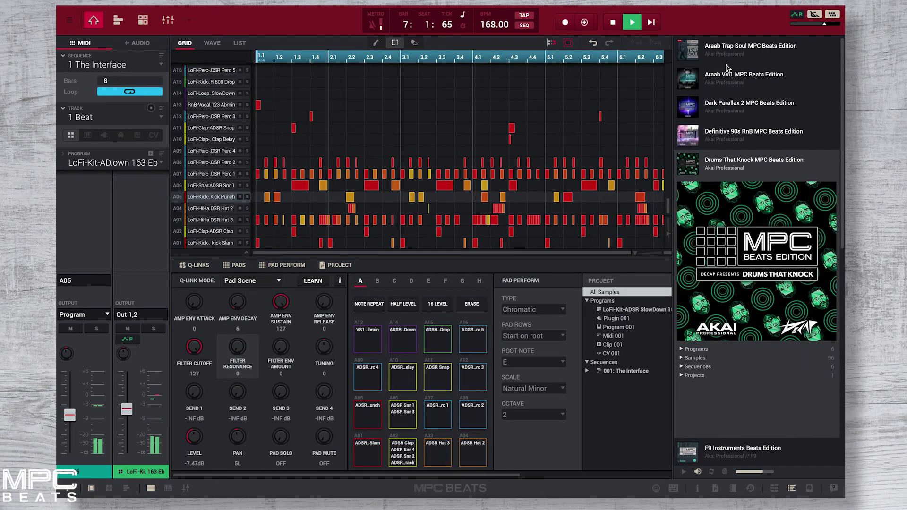
pyautogui.click(730, 55)
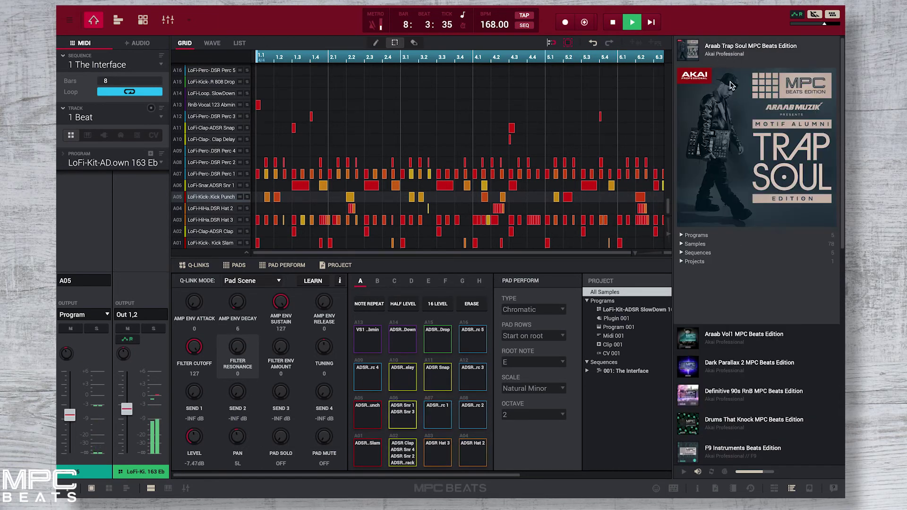
pyautogui.click(791, 487)
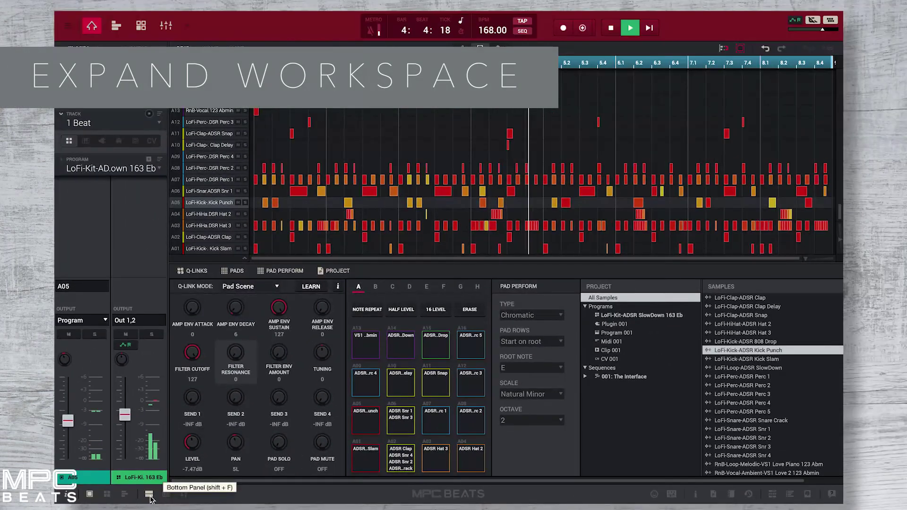
# Hide the bottom panel to enlarge the grid, and show the piano keyboard and the mixer window in turn
pyautogui.click(148, 494)
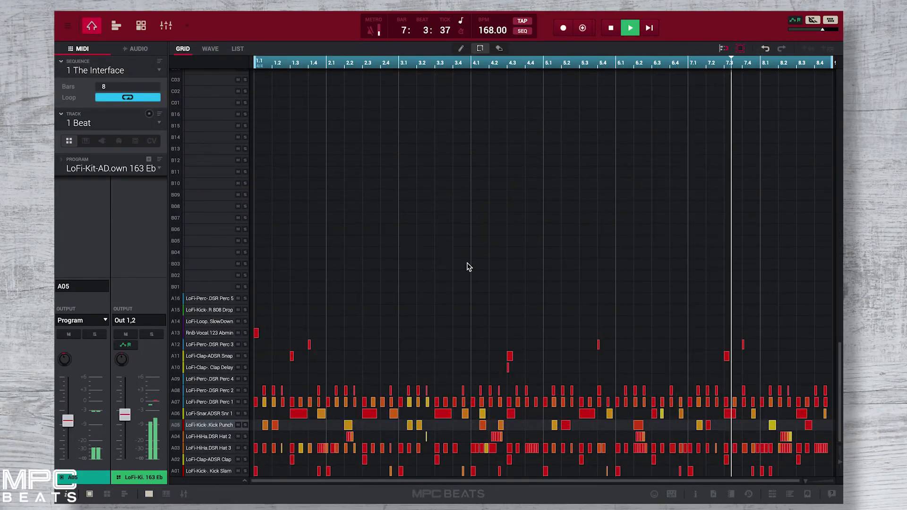
pyautogui.click(165, 494)
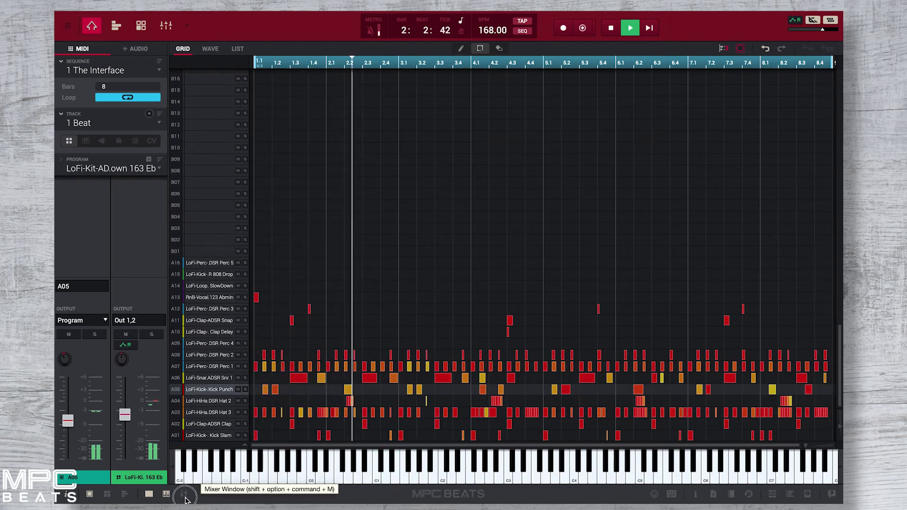
pyautogui.click(183, 494)
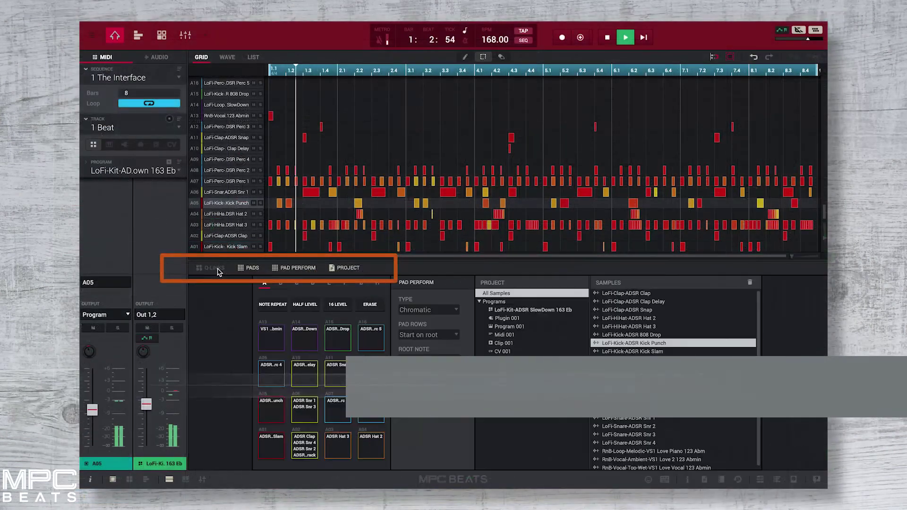
# Hide the Pad Perform, Project and Pads sections of the workspace, and replace the bottom panel with the piano keyboard
pyautogui.click(287, 269)
pyautogui.click(347, 268)
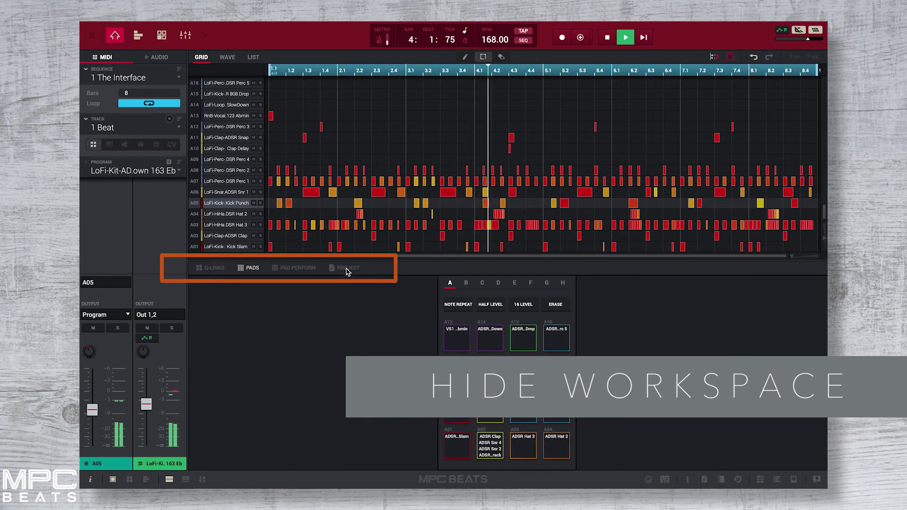
pyautogui.click(253, 268)
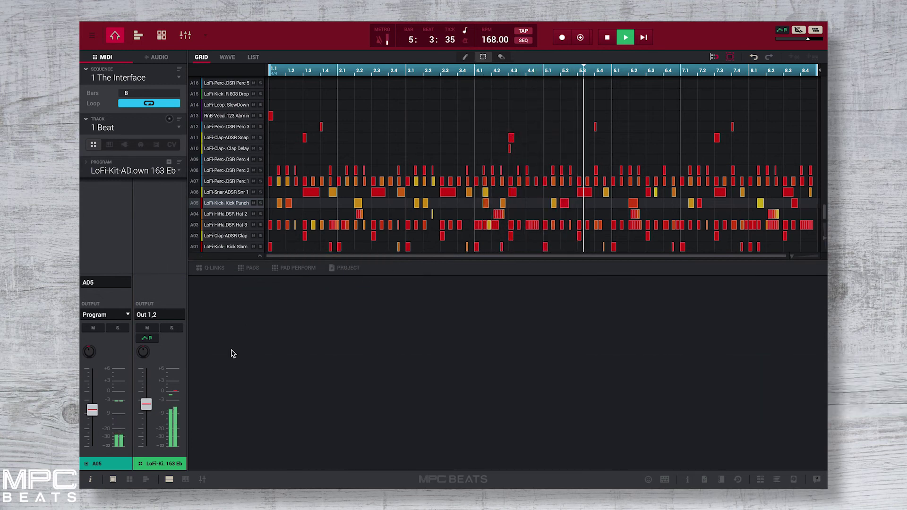
pyautogui.click(169, 479)
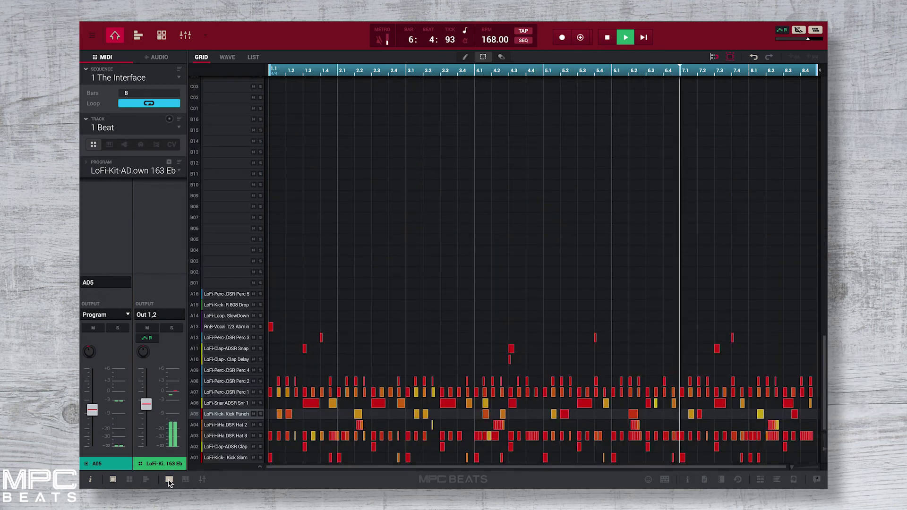
pyautogui.click(186, 479)
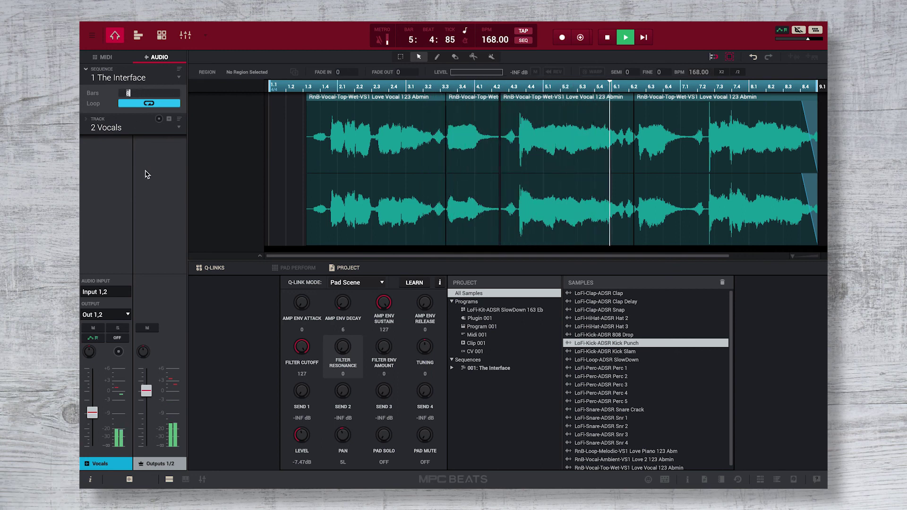
# Open the bar count of the sequence The Interface for editing
pyautogui.doubleClick(141, 92)
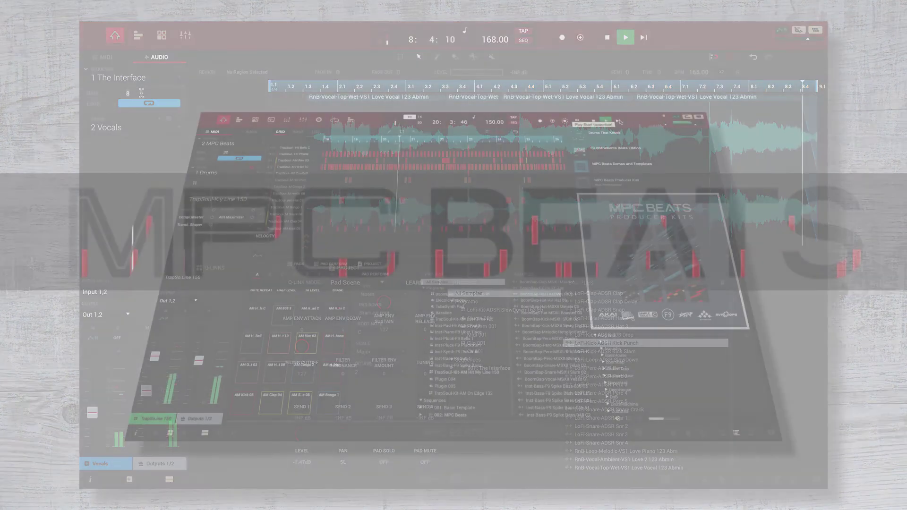